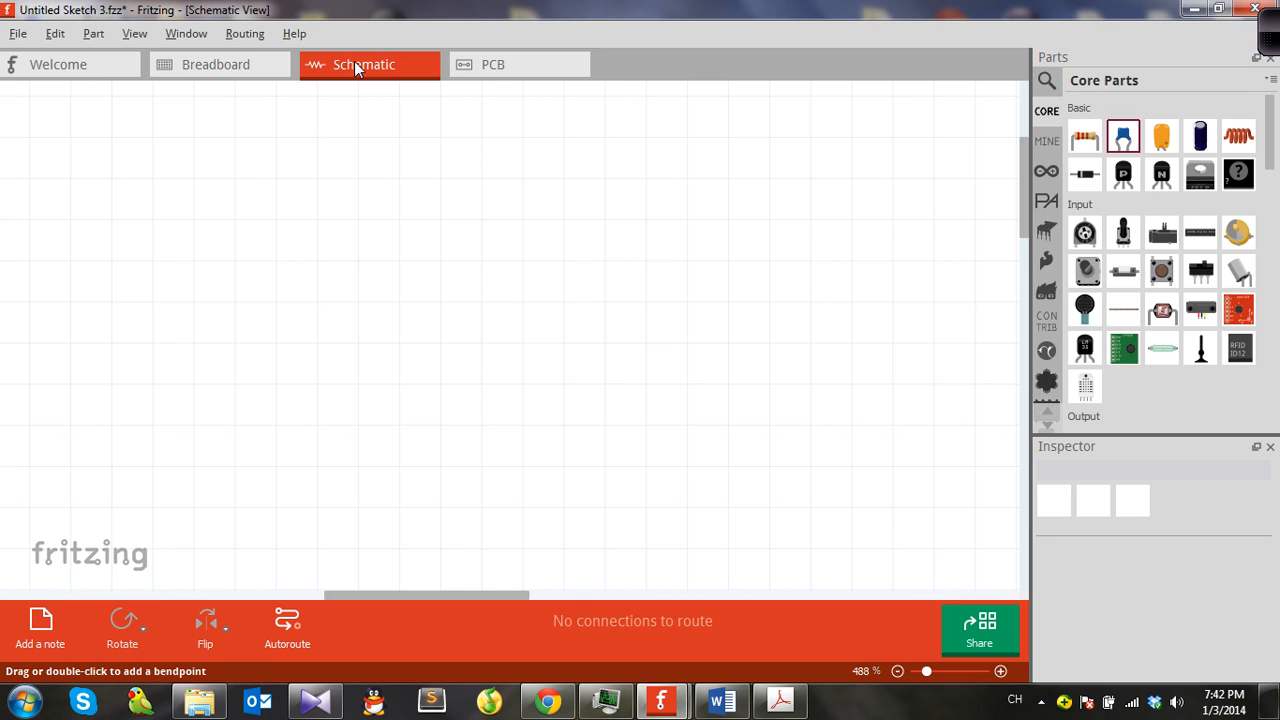
left_click(210, 72)
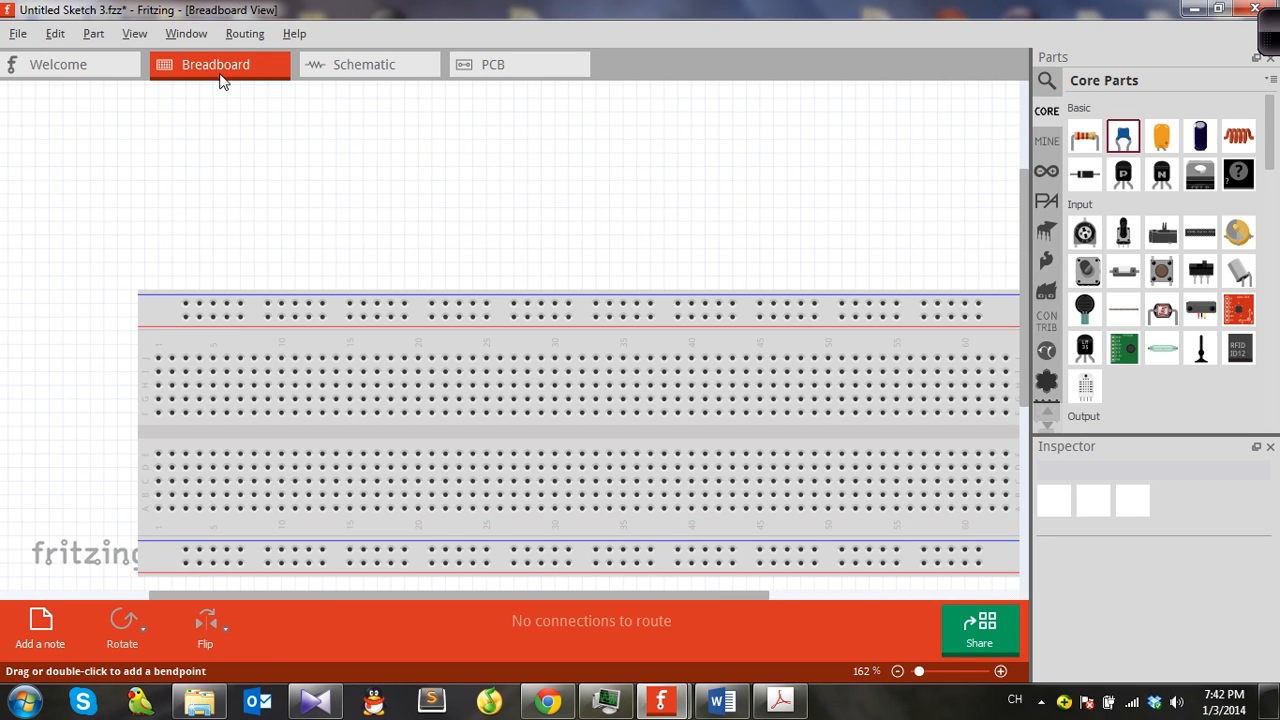
left_click(343, 66)
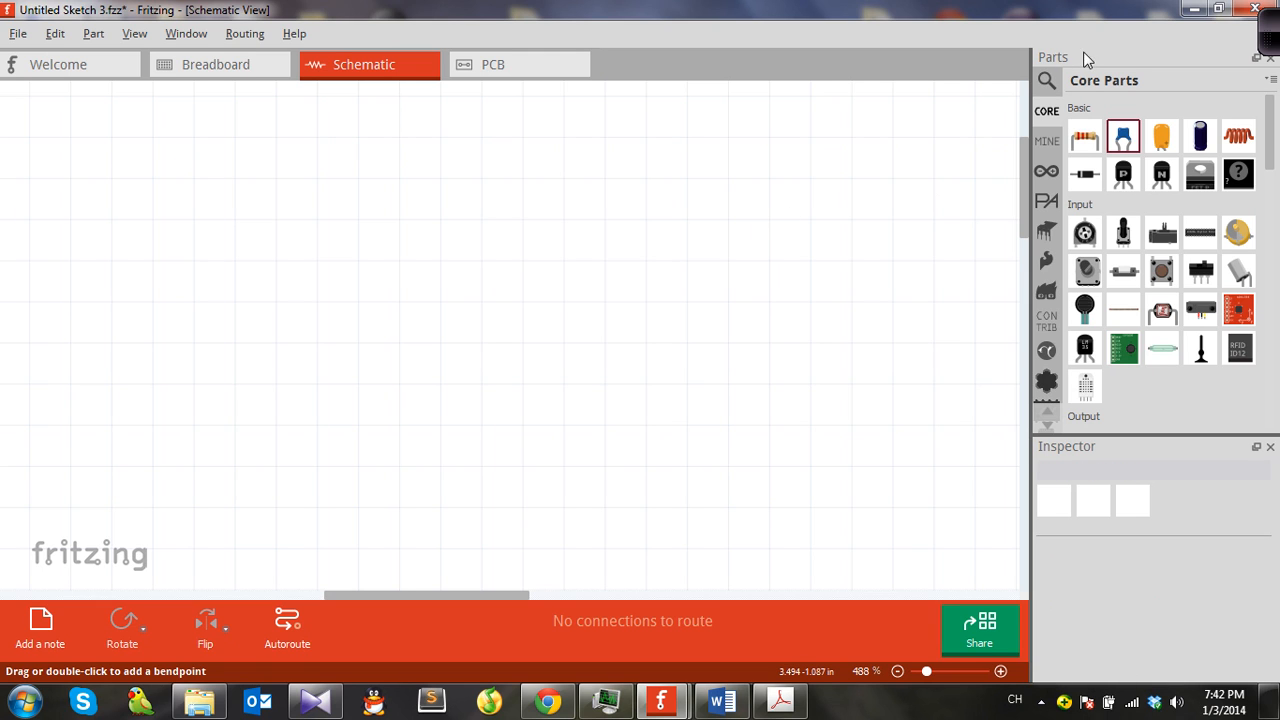
scroll(1052, 144, "down", 8)
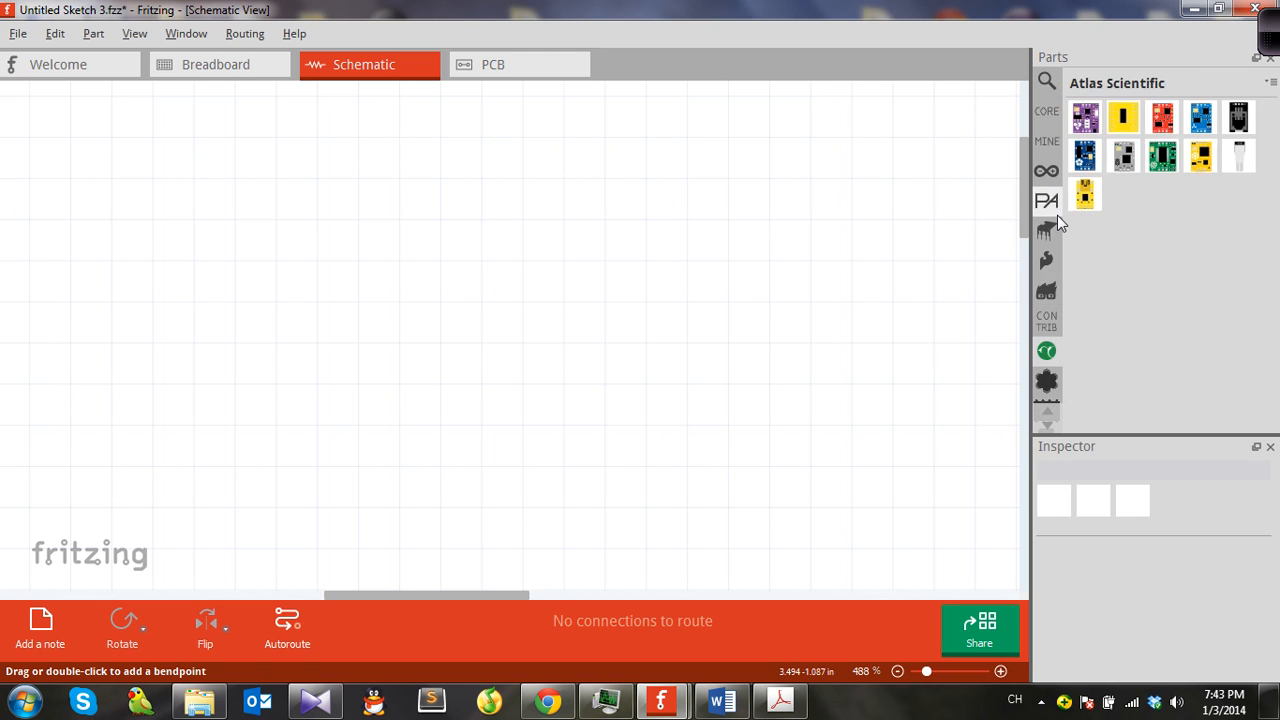
scroll(1057, 220, "up", 8)
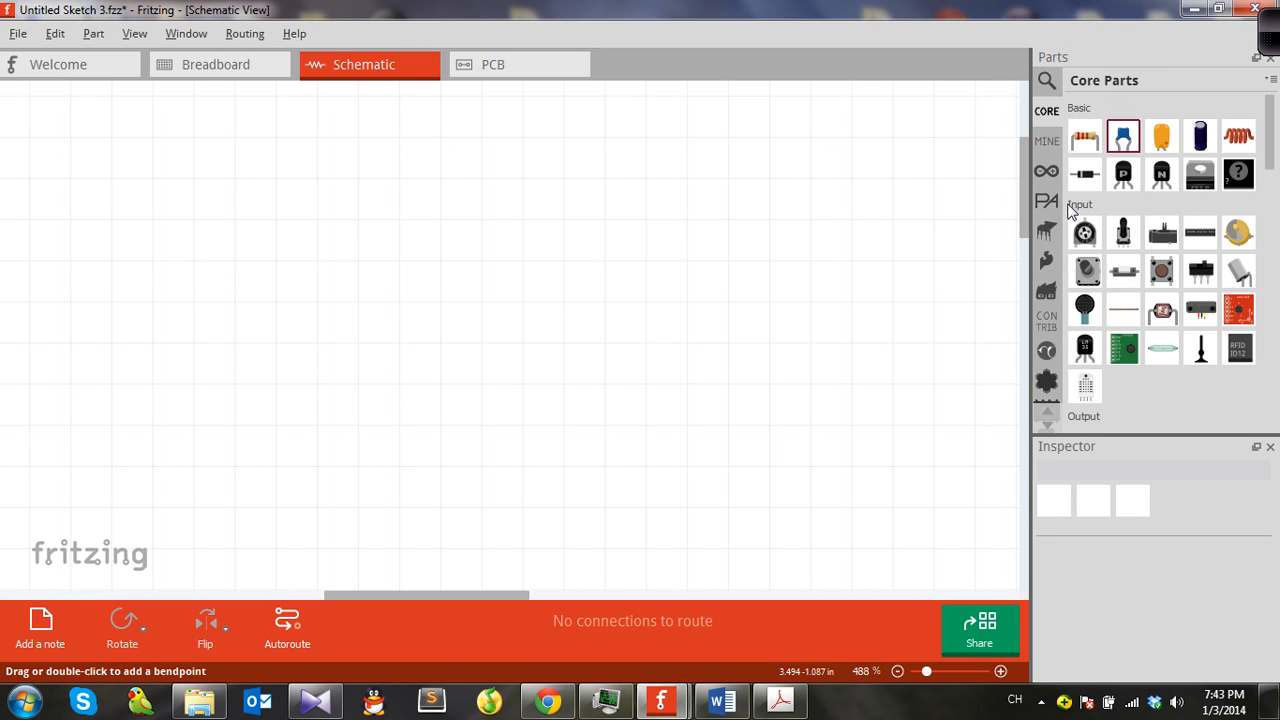
Place a 220 Ω resistor and a 100 nF capacitor in the schematic, with the capacitor right of and below the resistor.
mouse_move(1094, 150)
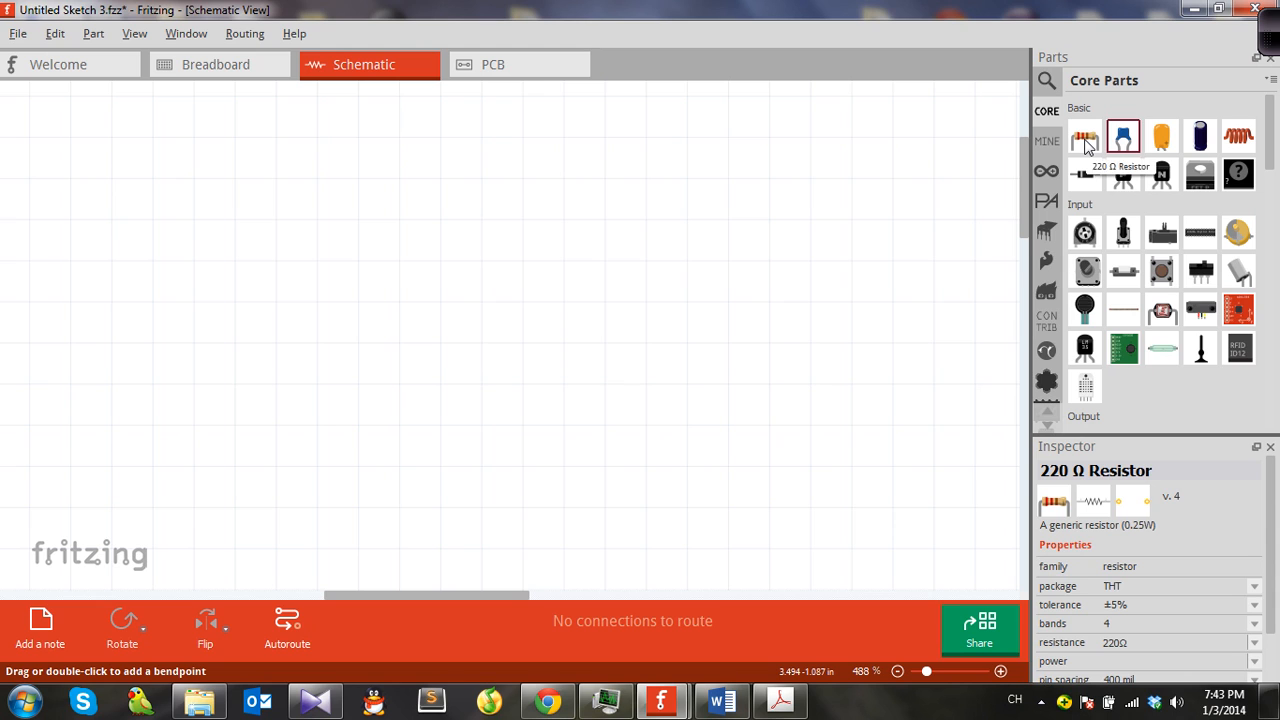
left_click_drag(1086, 143, 560, 333)
left_click_drag(650, 236, 668, 318)
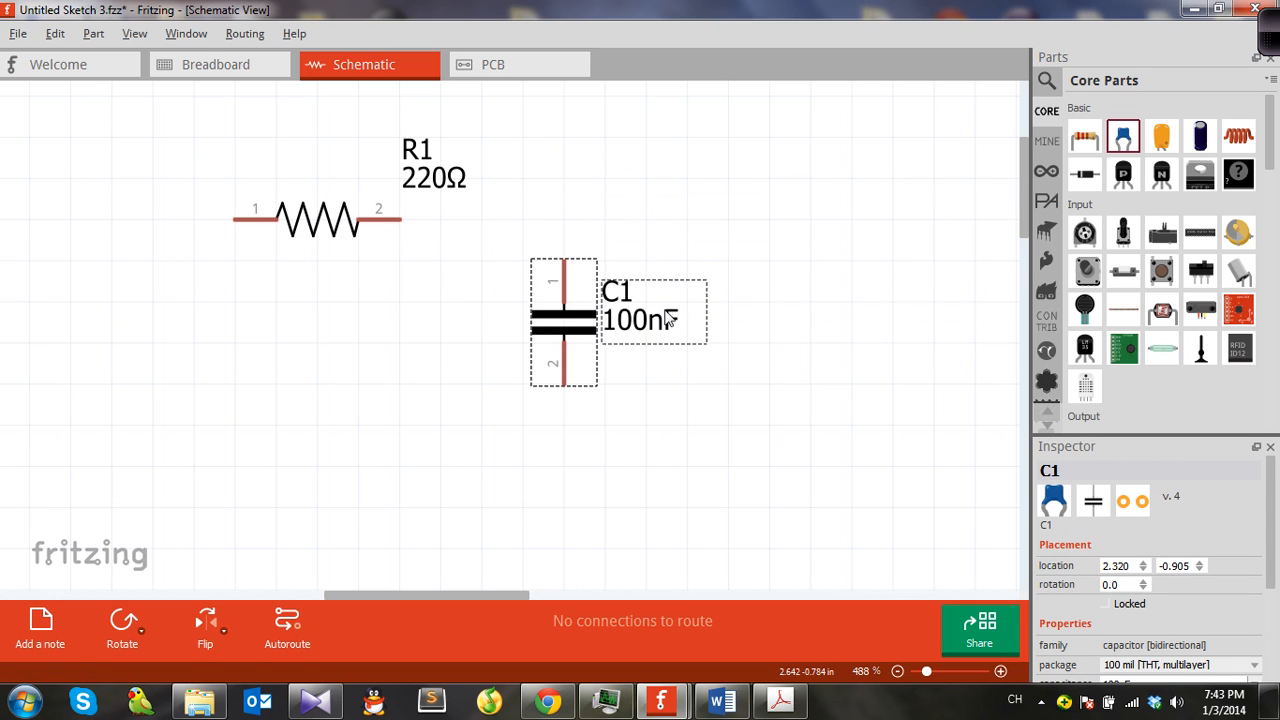
Rotate capacitor C1 to 90° in two 45° clockwise turns.
right_click(559, 328)
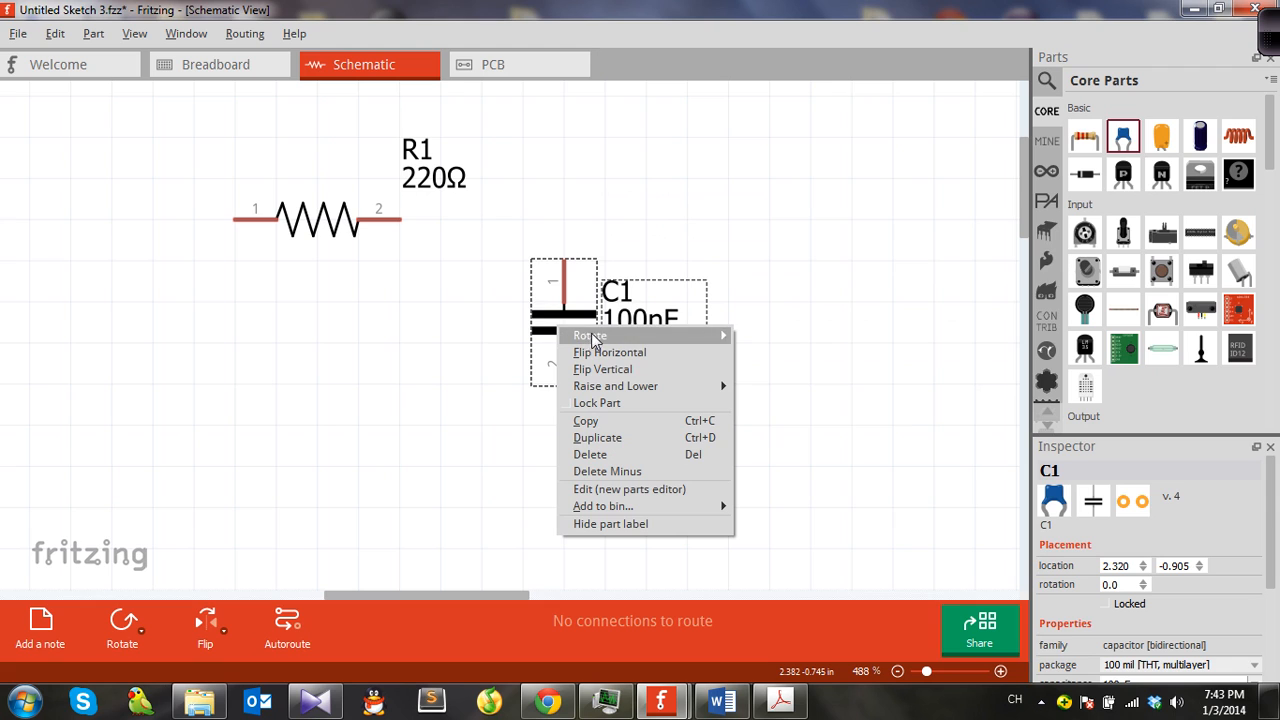
mouse_move(592, 338)
left_click(799, 343)
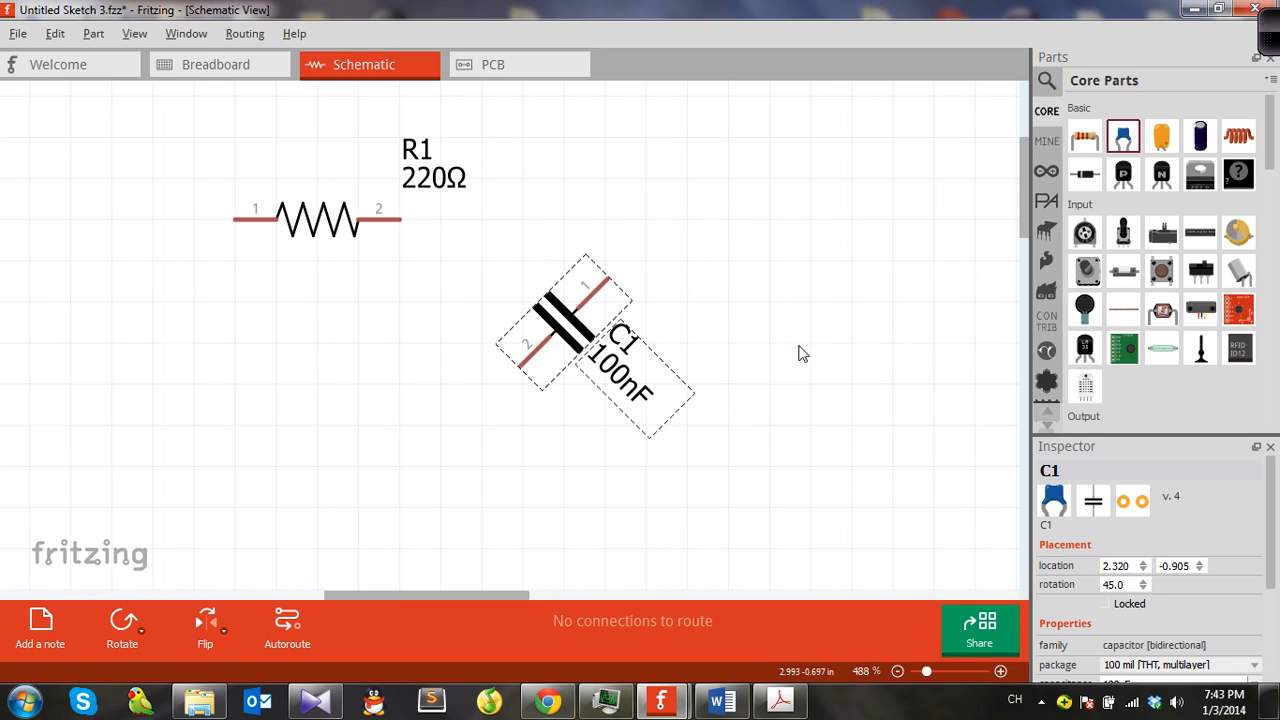
right_click(578, 336)
mouse_move(636, 345)
left_click(762, 339)
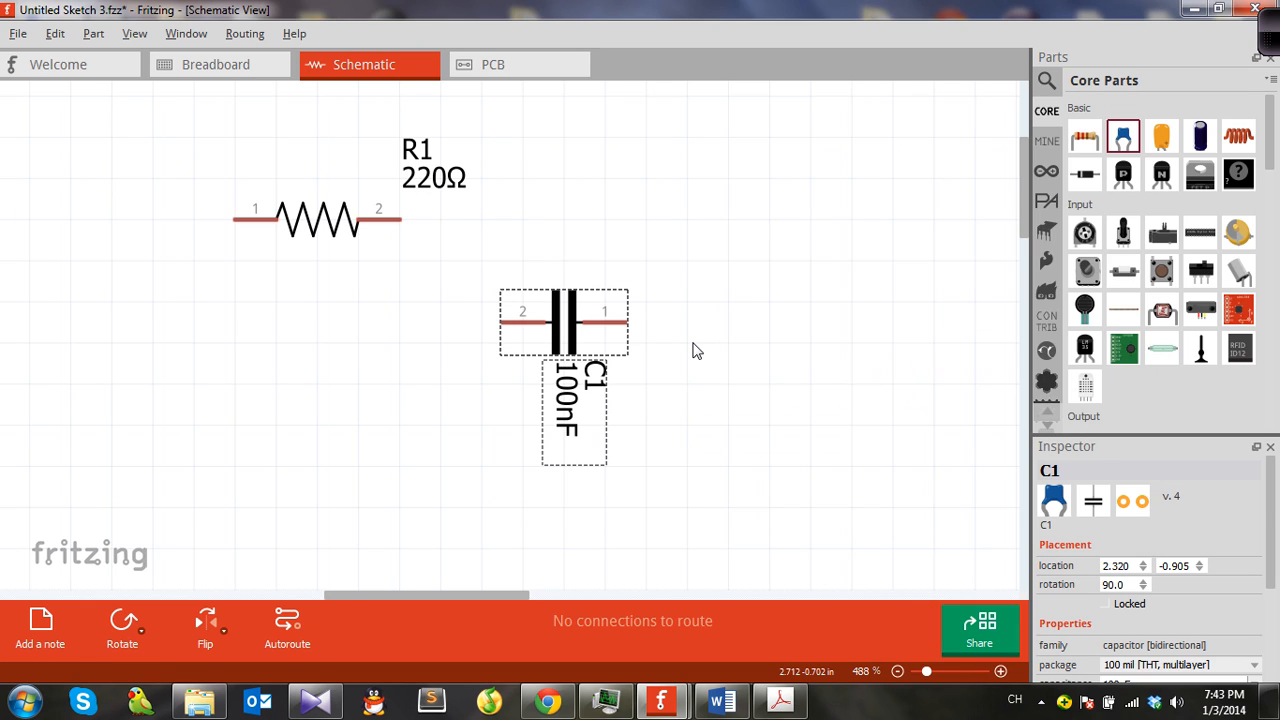
Rotate capacitor C1 in further 45° increments until its rotation is back at 0°.
key("ctrl+r")
key("ctrl+r")
key("ctrl+r")
key("ctrl+r")
key("ctrl+r")
key("ctrl+r")
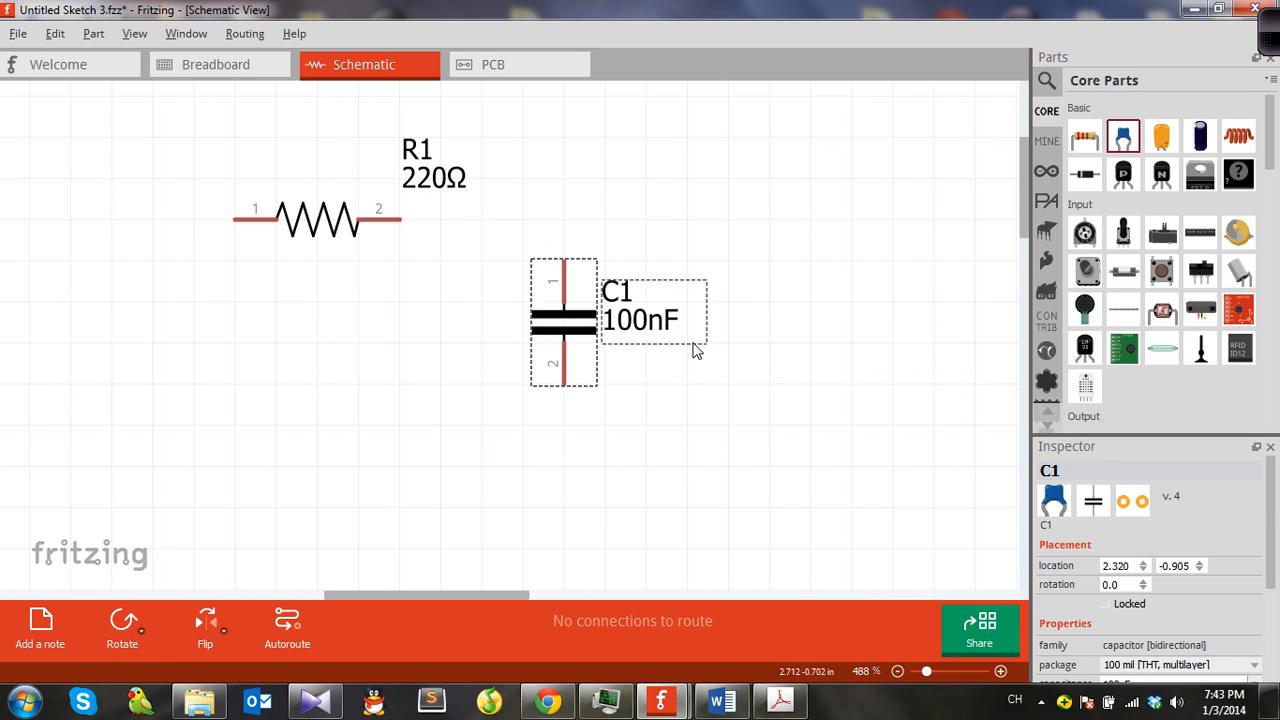
Wire pin 2 of resistor R1 to pin 1 of capacitor C1 with a right-angle corner above the capacitor.
left_click(490, 238)
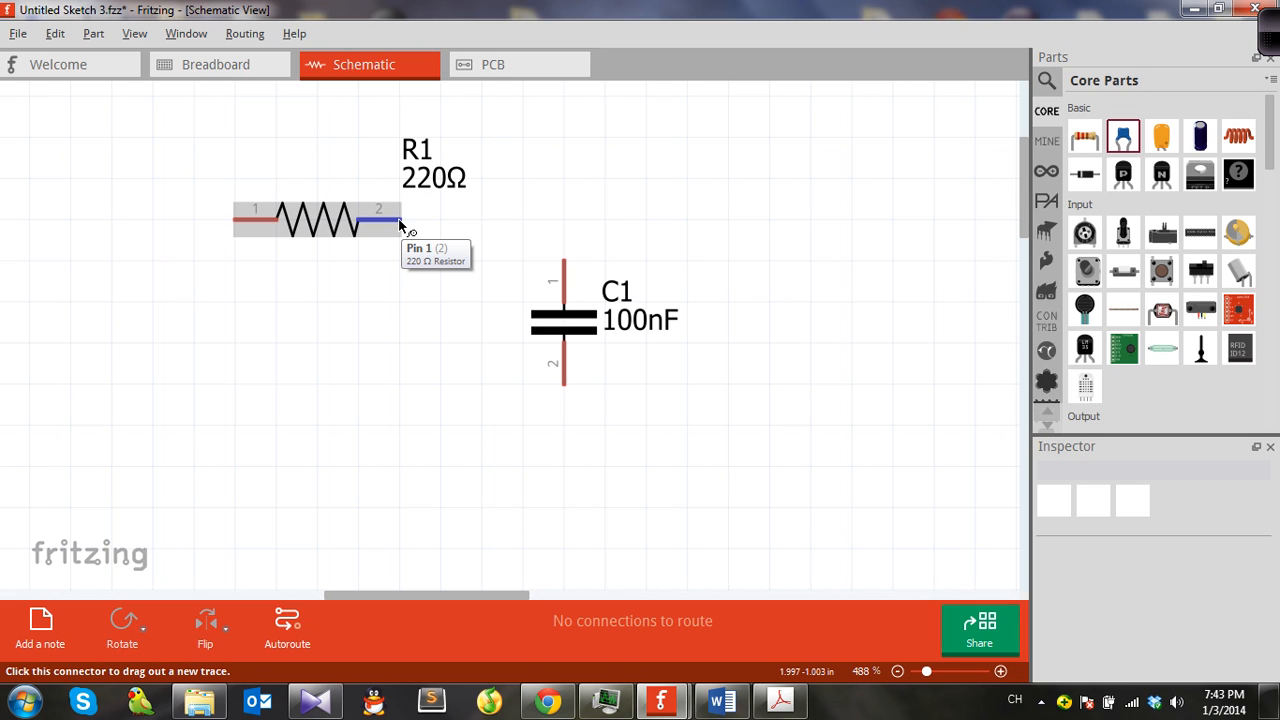
mouse_move(400, 226)
left_mouse_down()
mouse_move(566, 265)
mouse_move(565, 220)
left_mouse_up()
left_click(370, 288)
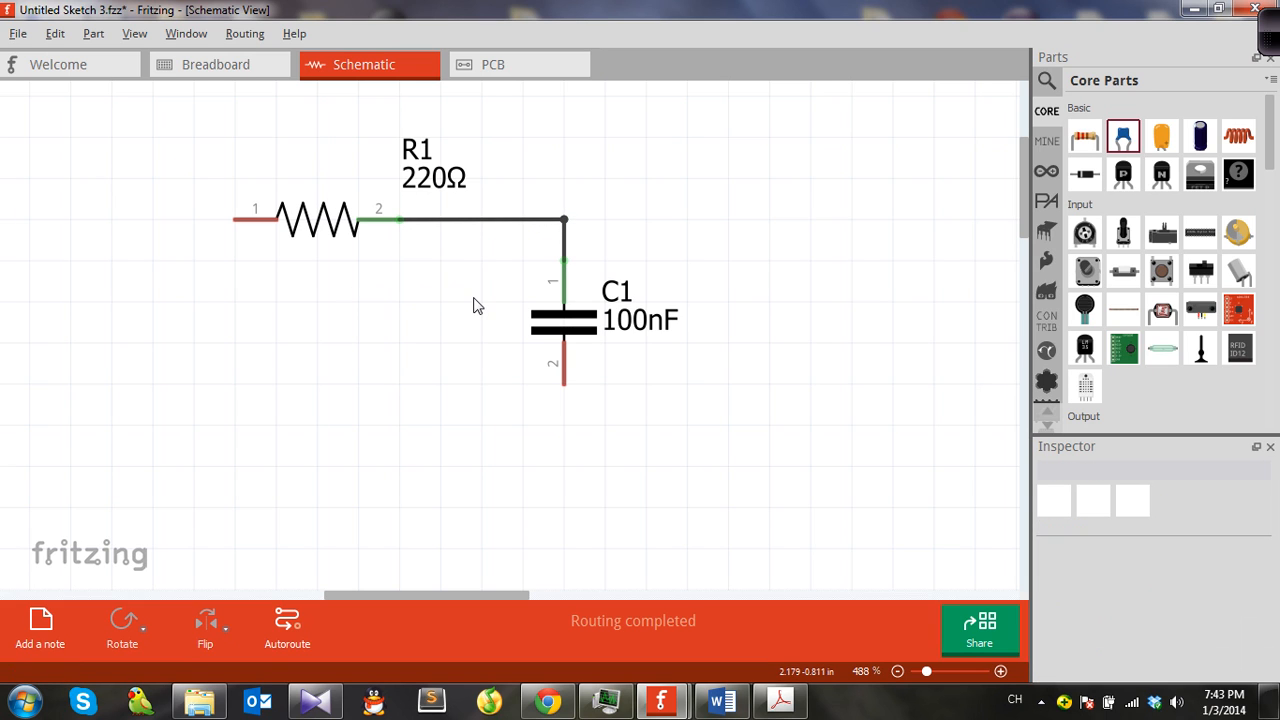
Add a ground symbol directly below capacitor C1 and a 5V power symbol above and left of resistor R1.
scroll(1160, 273, "down", 3)
scroll(1158, 275, "down", 8)
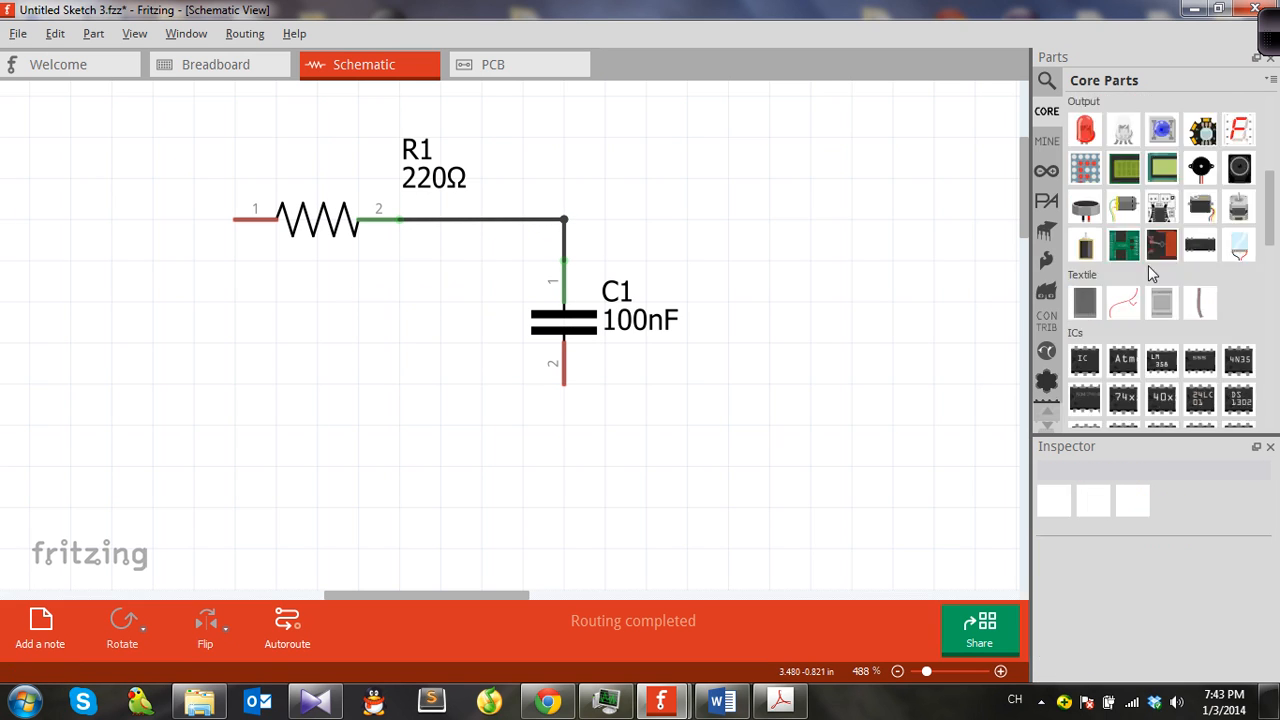
scroll(1150, 285, "down", 4)
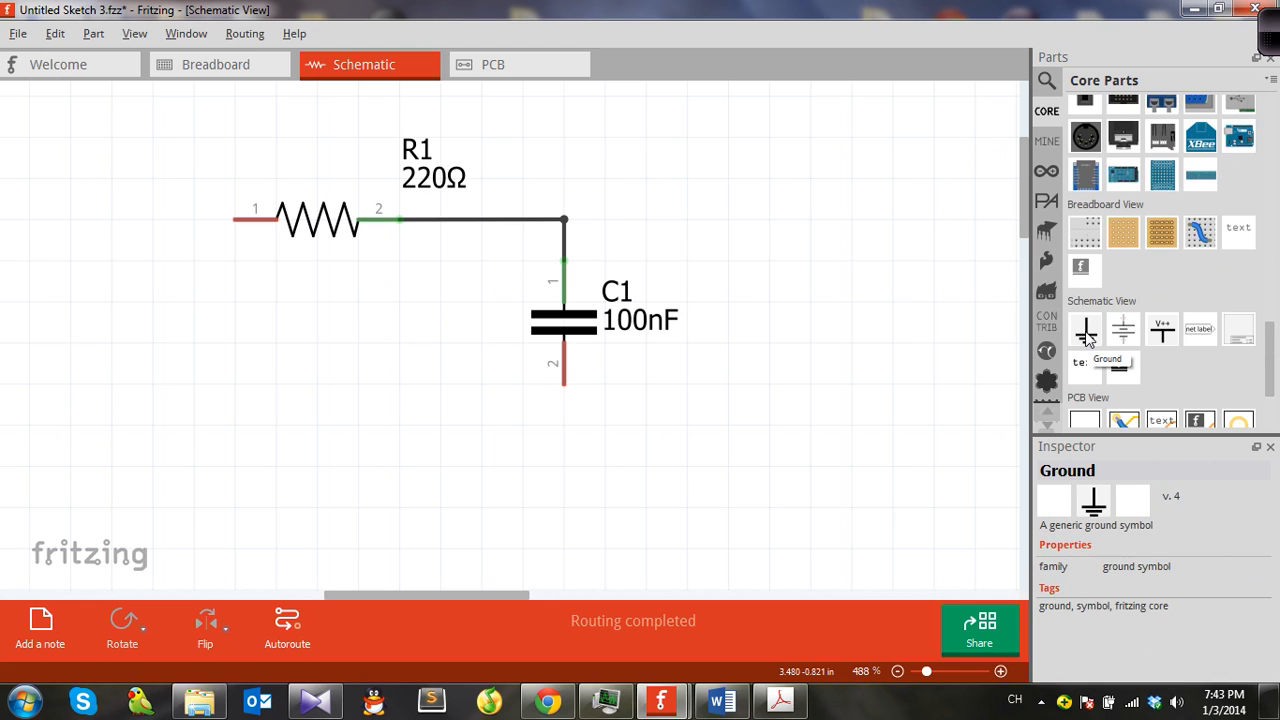
left_click_drag(1088, 337, 583, 447)
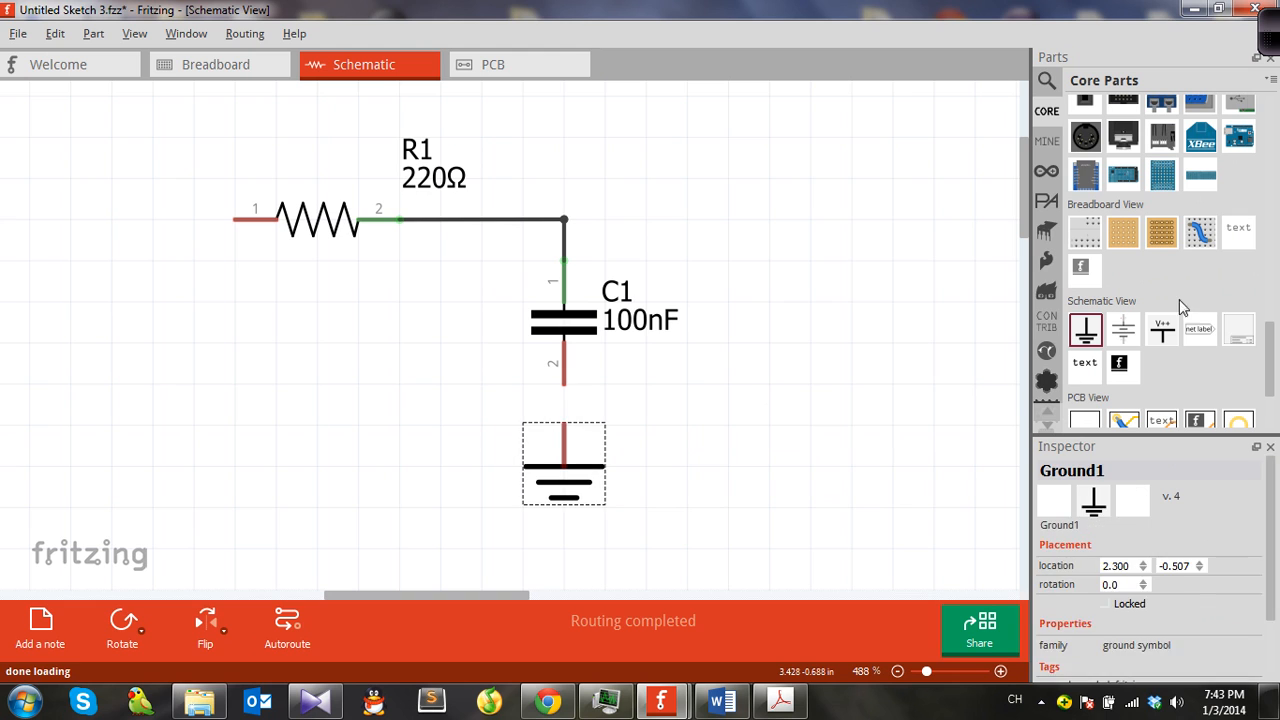
left_click_drag(1161, 330, 185, 157)
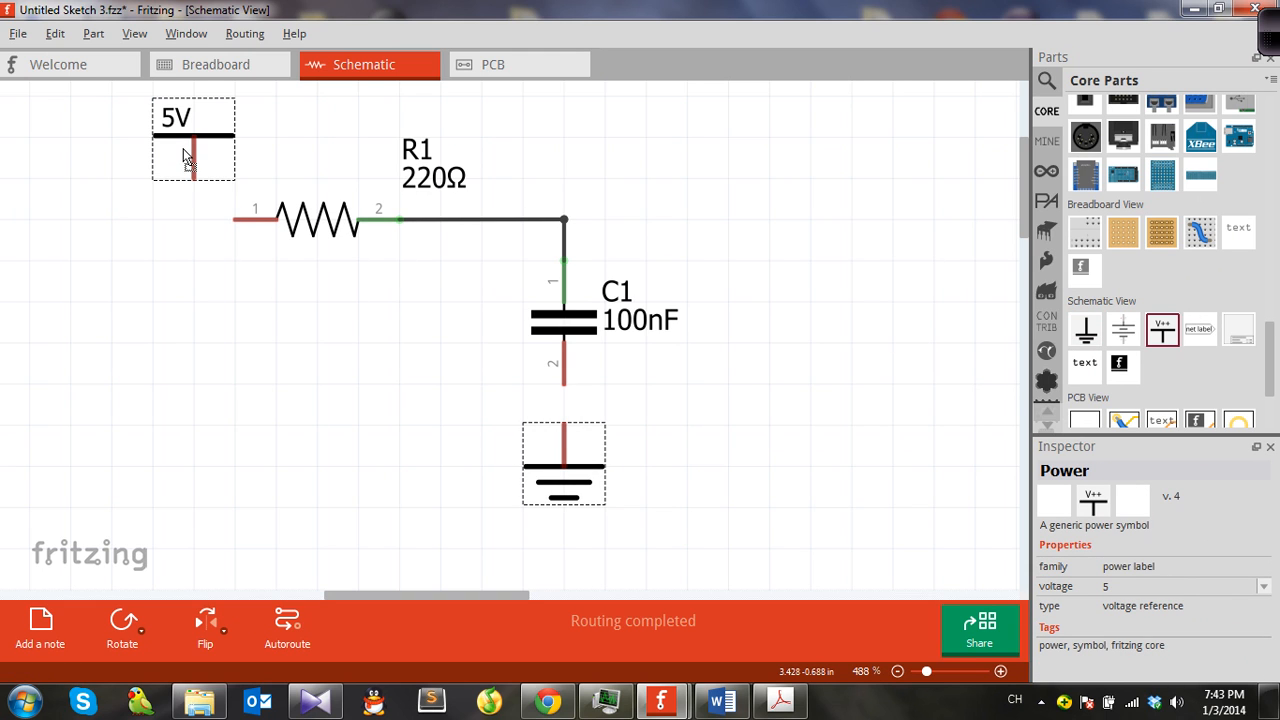
Place a red LED to the right of capacitor C1, level with it.
scroll(1150, 258, "up", 10)
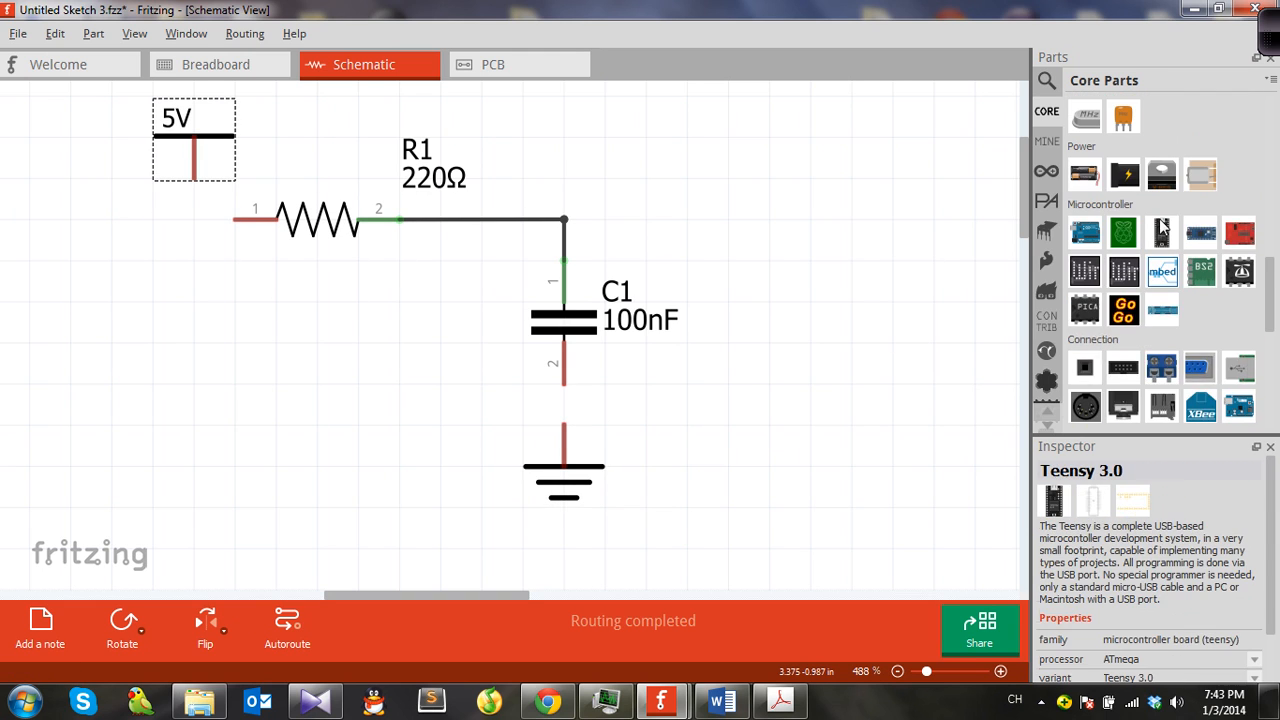
scroll(1150, 258, "up", 4)
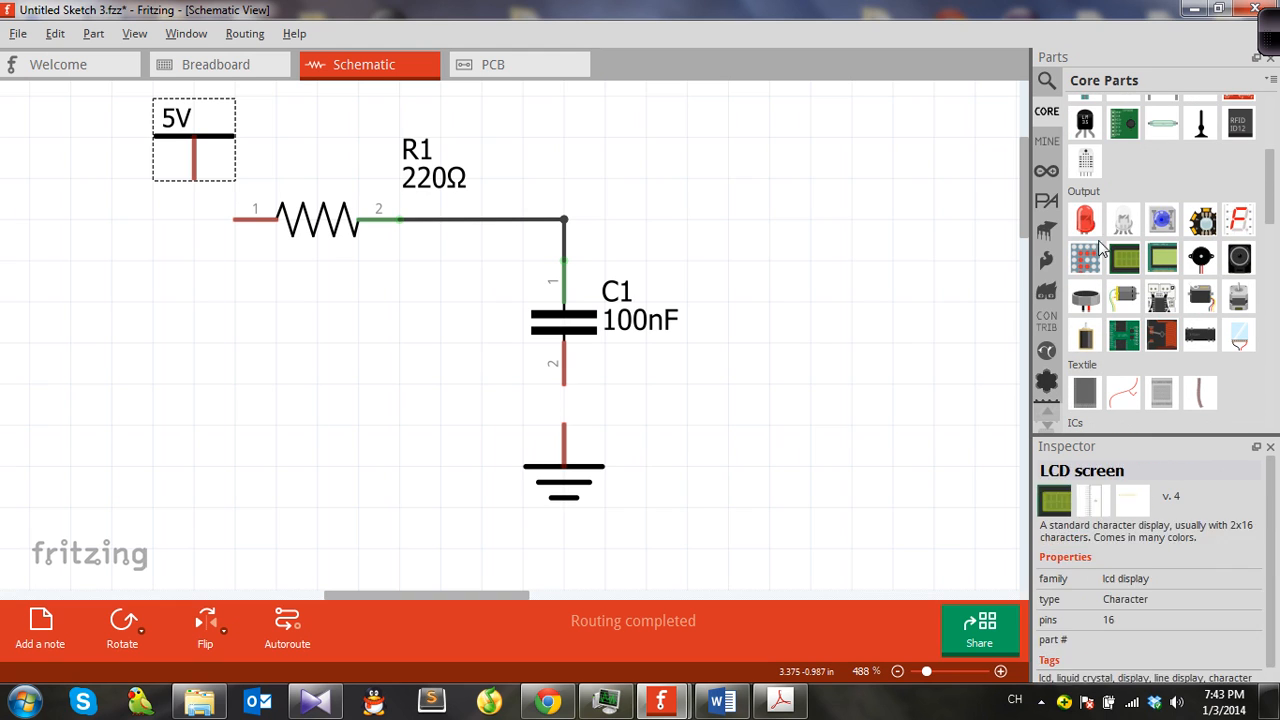
left_click_drag(1085, 219, 812, 340)
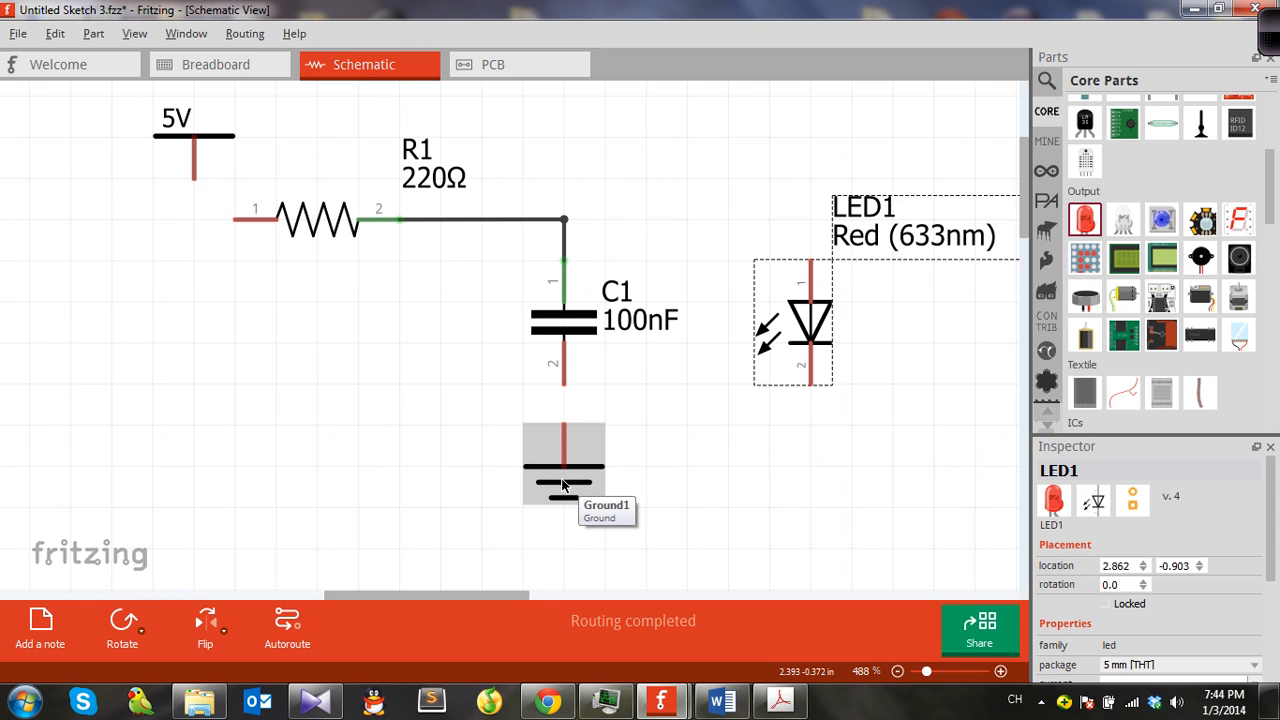
Wire pin 2 of capacitor C1 straight down to the ground symbol, leaving the symbol one grid square below the pin.
left_click_drag(563, 485, 565, 445)
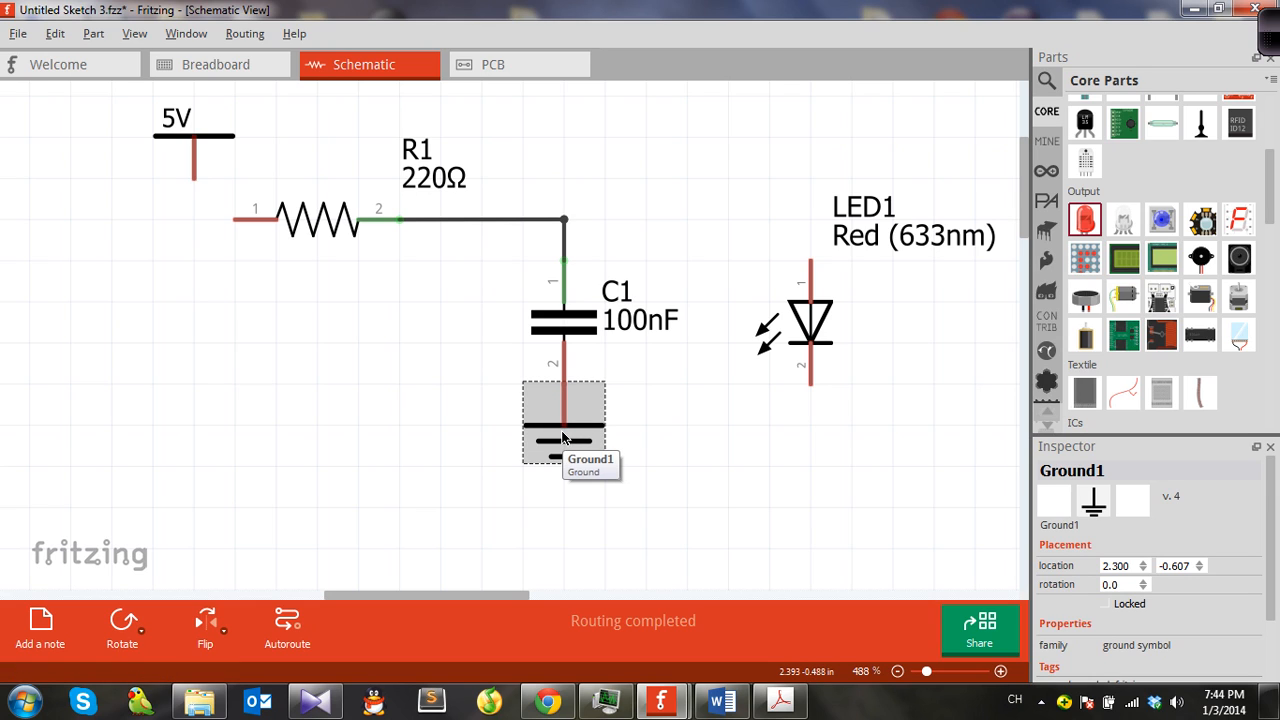
left_click(606, 400)
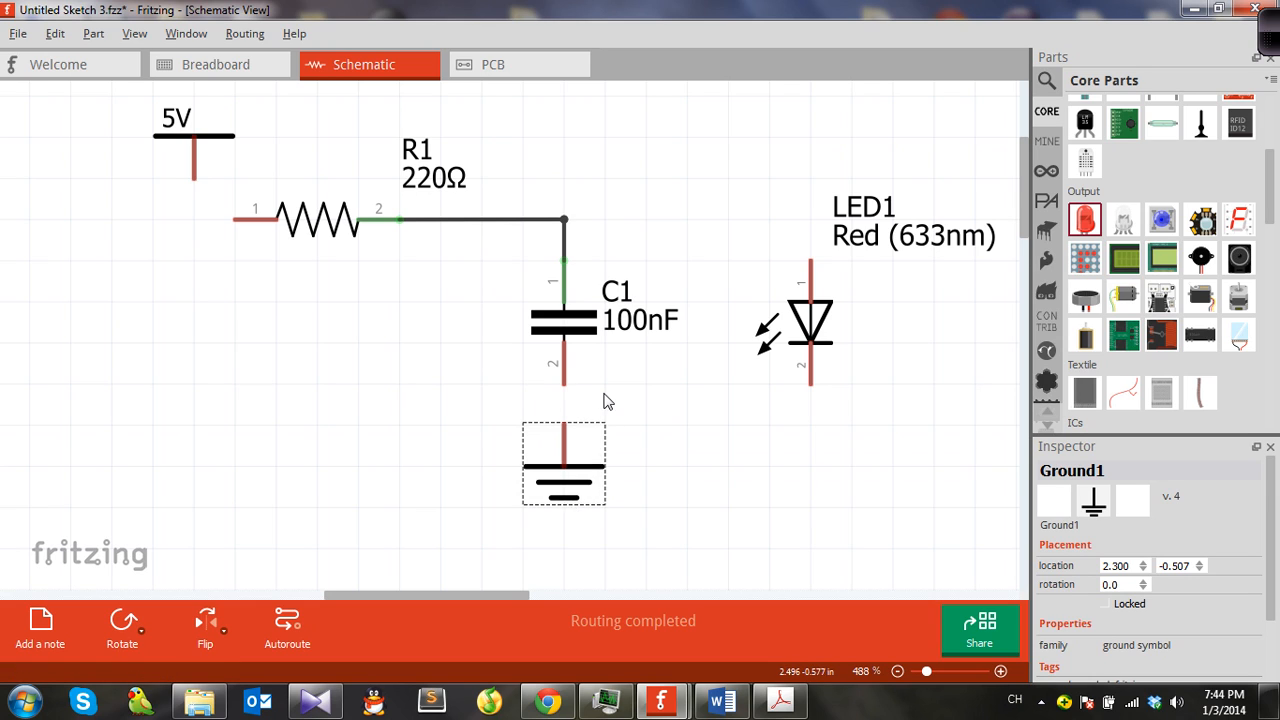
left_click_drag(566, 390, 564, 464)
left_click(663, 360)
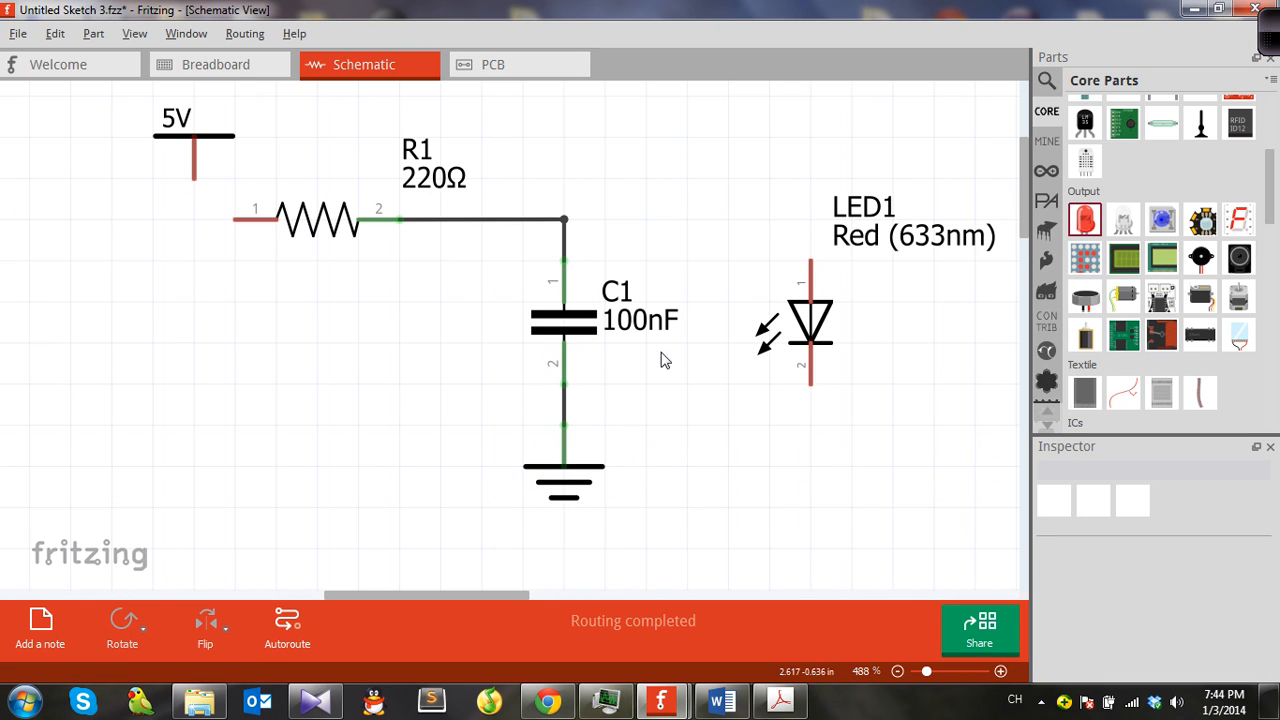
Wire the 5V symbol to pin 1 of R1 and pin 2 of LED1 to the ground connection, each with a right-angle corner.
left_click(196, 180)
left_click(193, 192)
left_click_drag(193, 180, 193, 218)
left_click(207, 206)
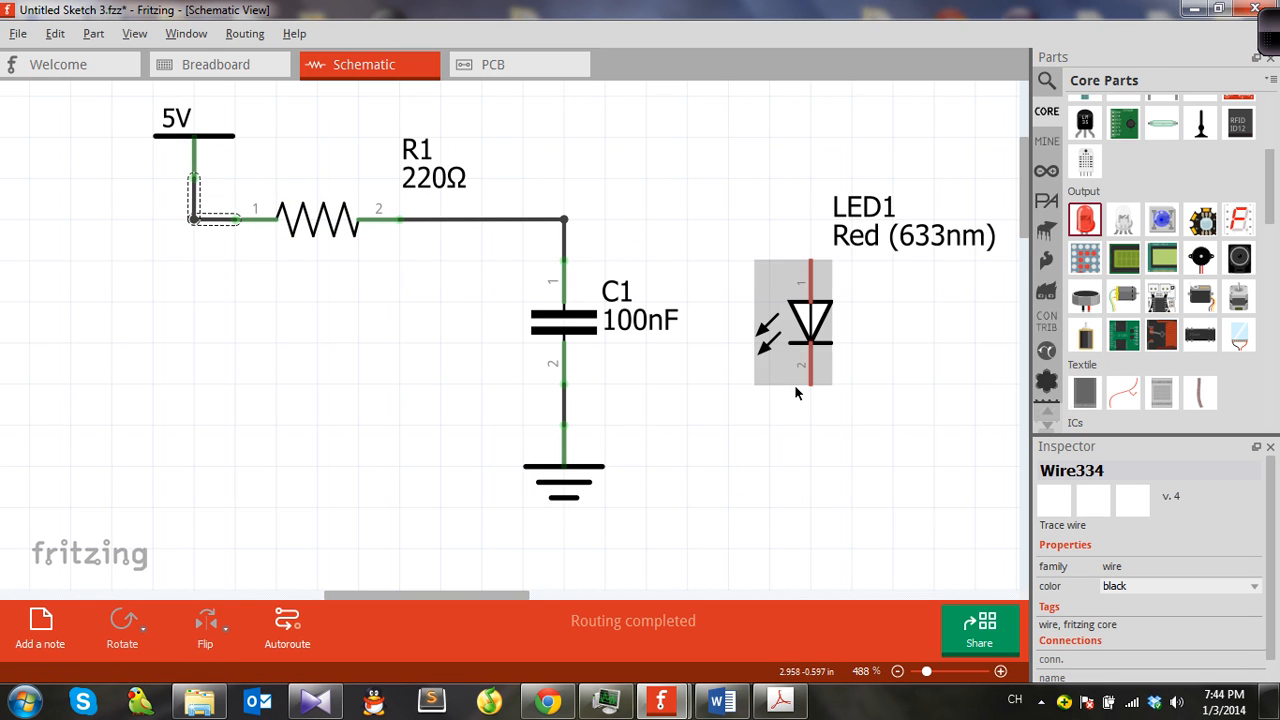
left_click_drag(812, 388, 564, 425)
left_click_drag(714, 406, 820, 429)
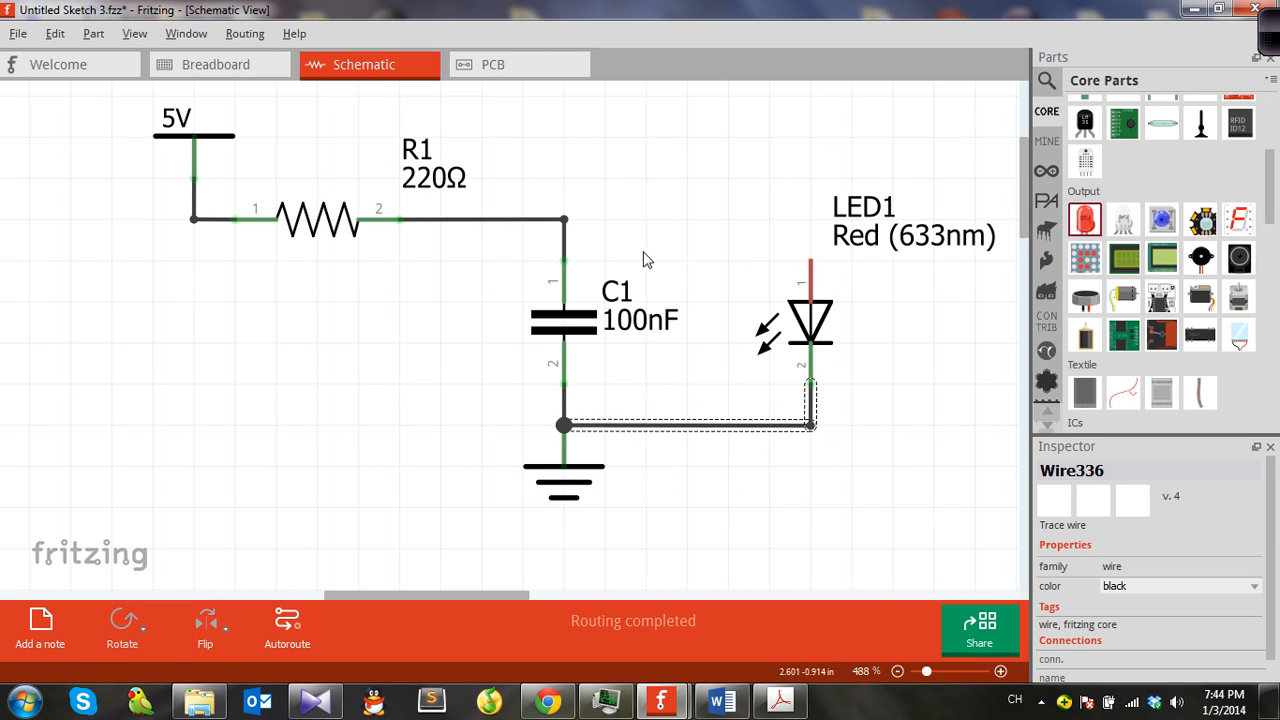
Branch a wire from the bend point between R1 and C1 to pin 1 of LED1, with a right-angle corner above the LED.
scroll(633, 248, "up", 1, "ctrl")
scroll(633, 248, "up", 4, "ctrl")
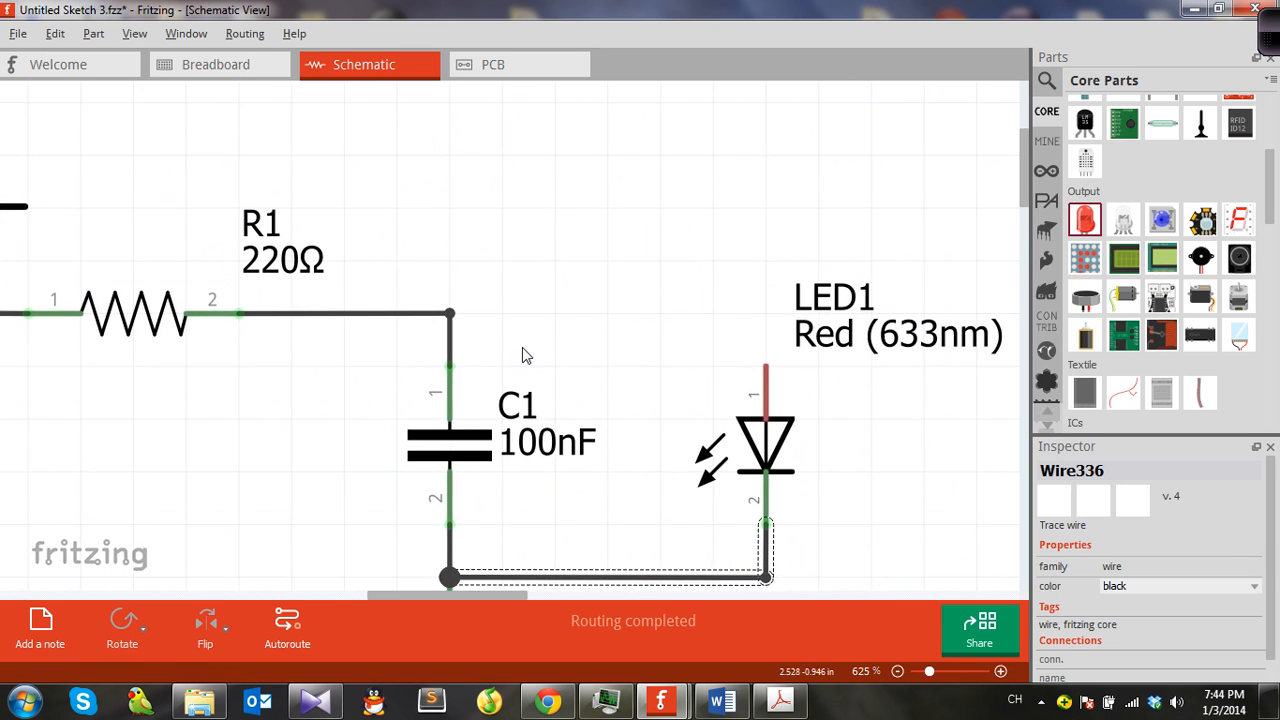
middle_click_drag(554, 358, 507, 292)
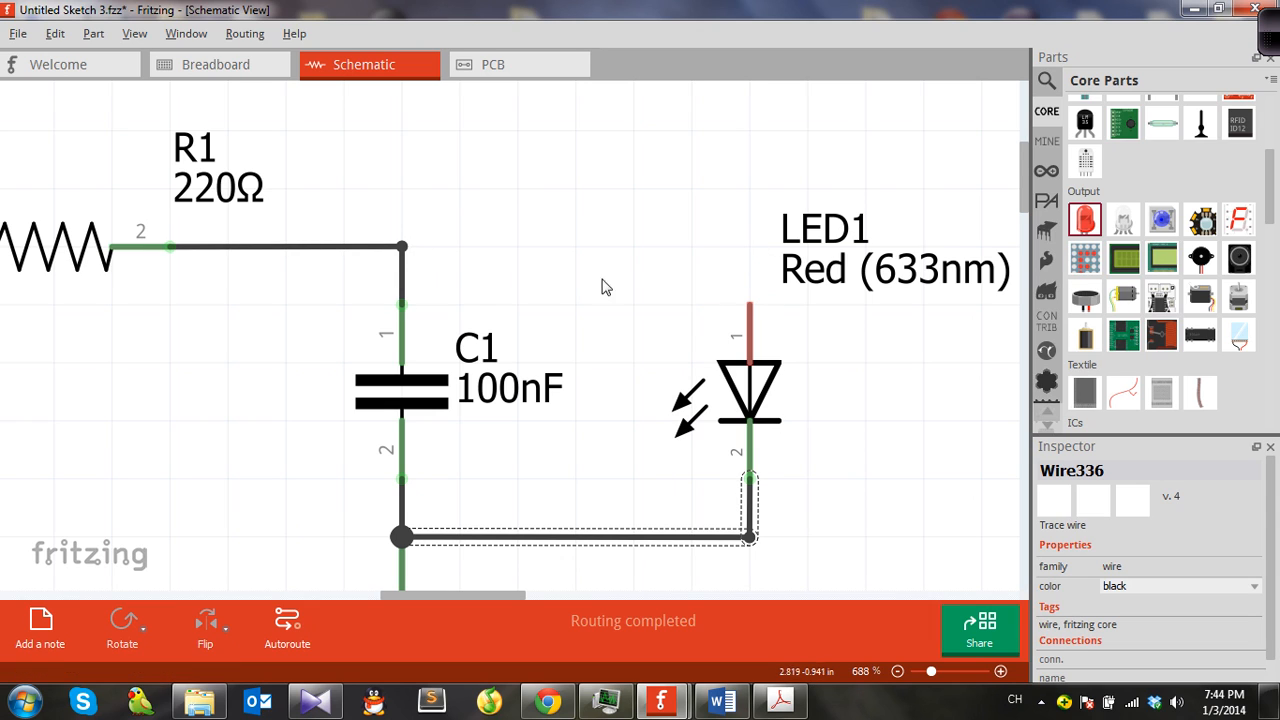
mouse_move(401, 246)
left_mouse_down()
mouse_move(449, 243)
mouse_move(401, 131)
mouse_move(402, 248)
left_mouse_up()
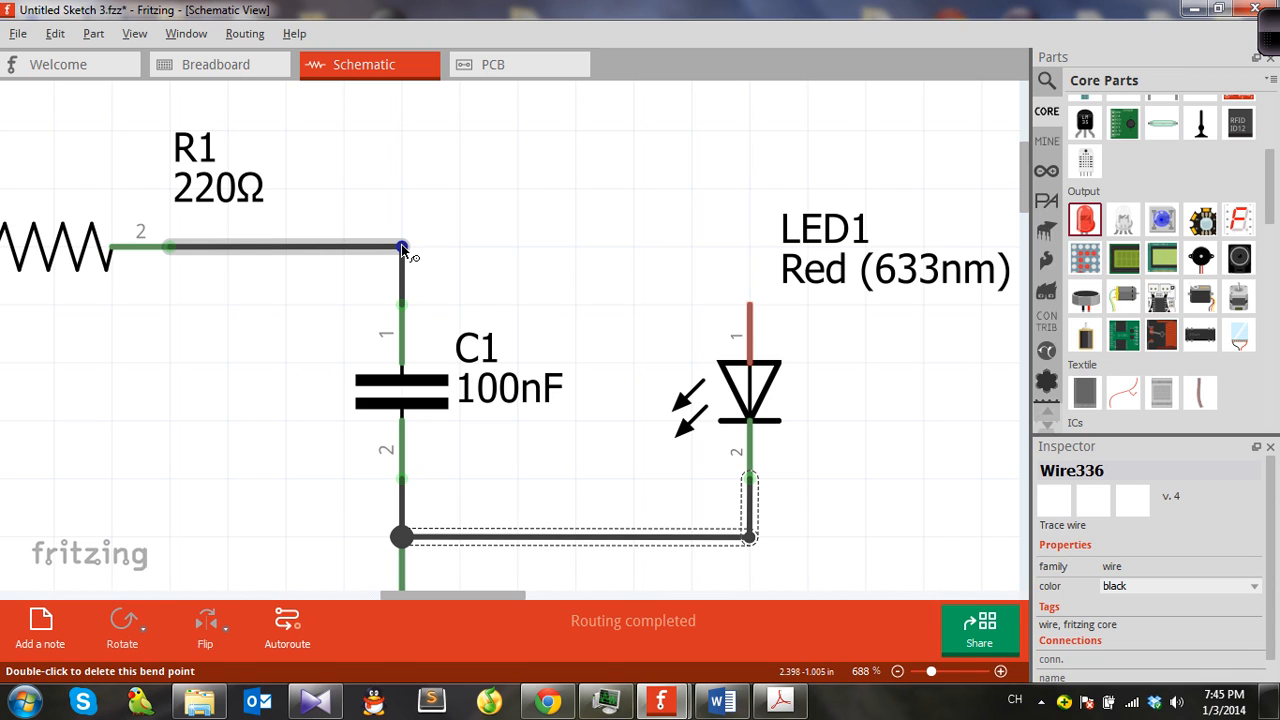
mouse_move(402, 248)
left_mouse_down("alt")
mouse_move(429, 250)
mouse_move(408, 250)
left_mouse_up("alt")
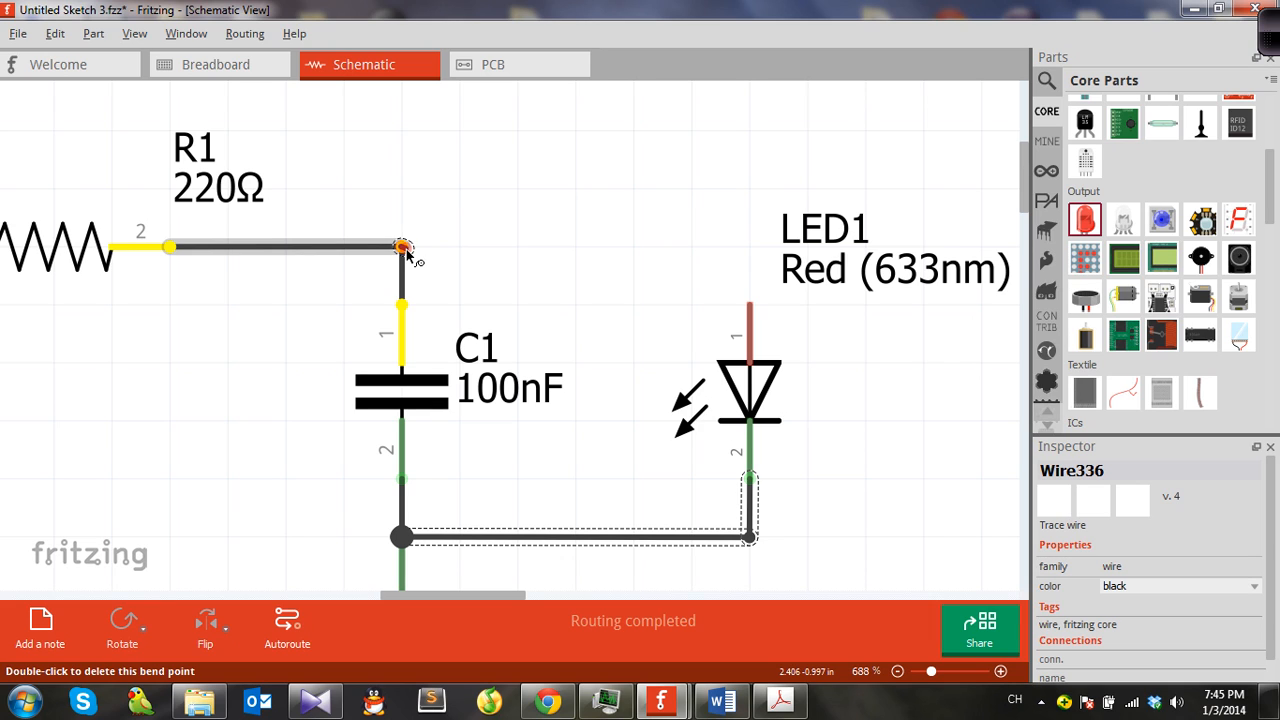
left_click_drag(406, 249, 750, 308, "alt")
left_click_drag(609, 284, 757, 268)
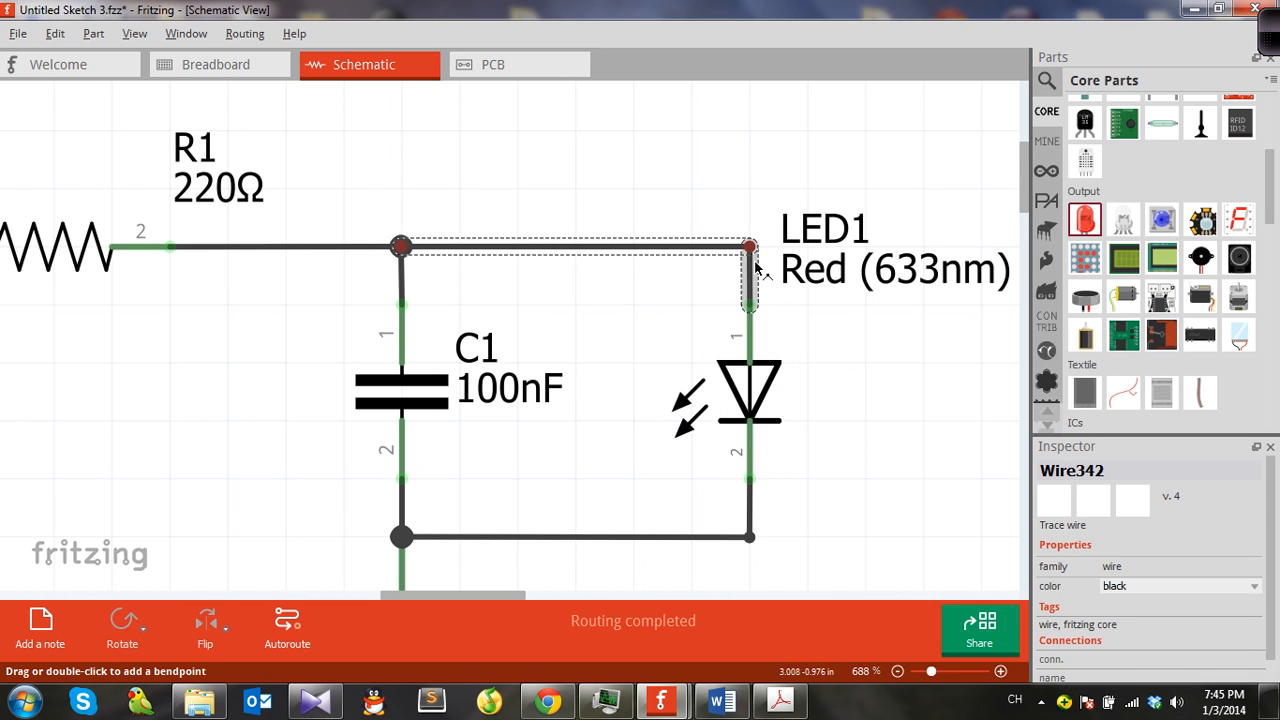
left_click(526, 289)
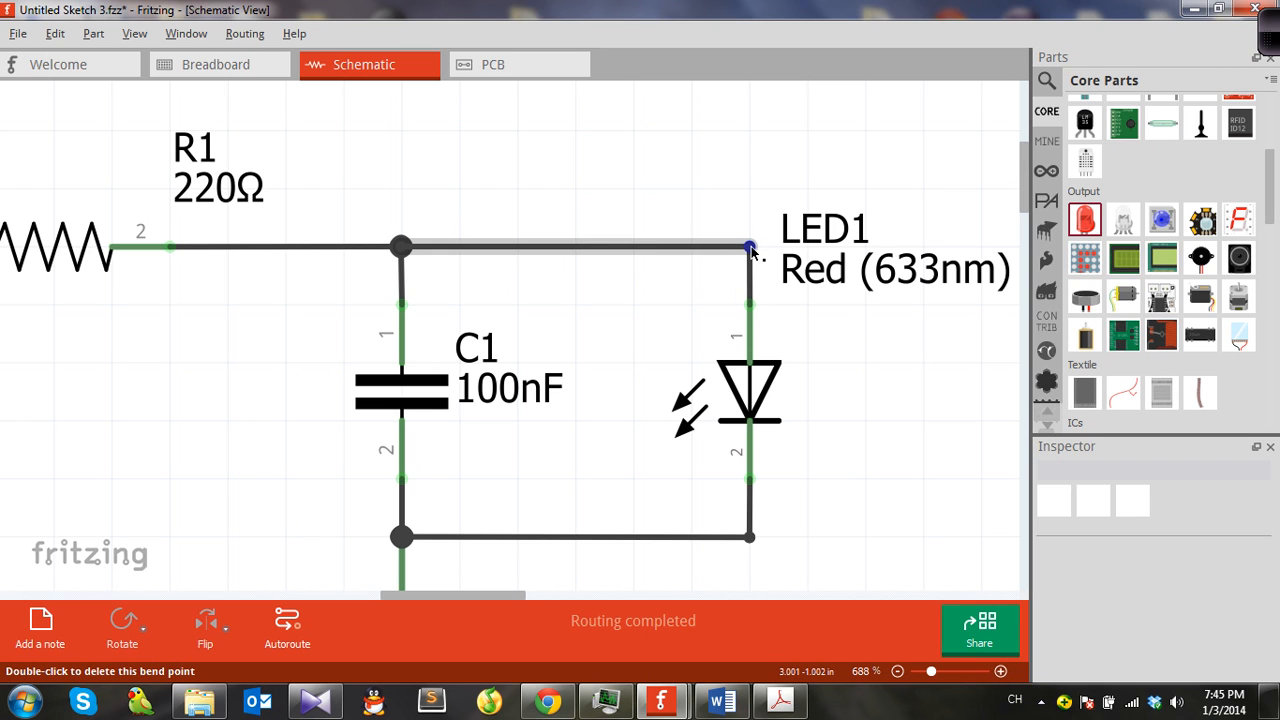
Examine the whole circuit and the image formats available for exporting the schematic.
scroll(643, 317, "down", 5, "ctrl")
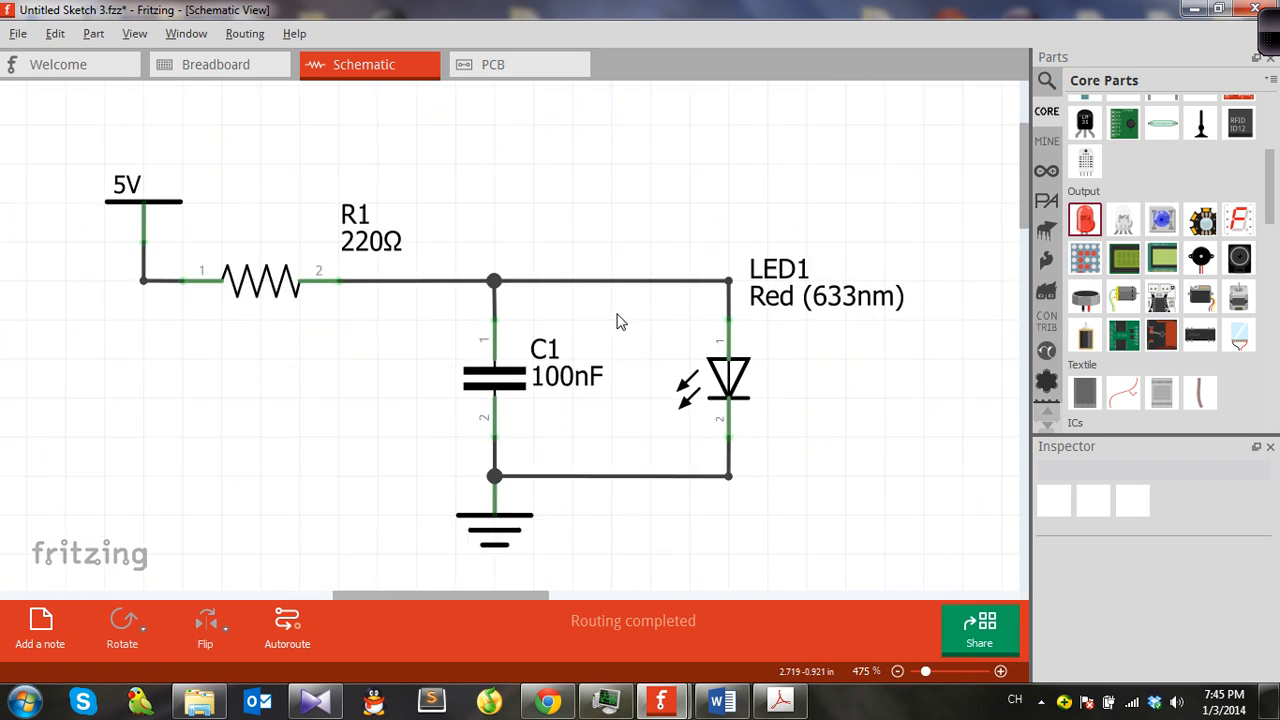
scroll(441, 302, "up", 1, "ctrl")
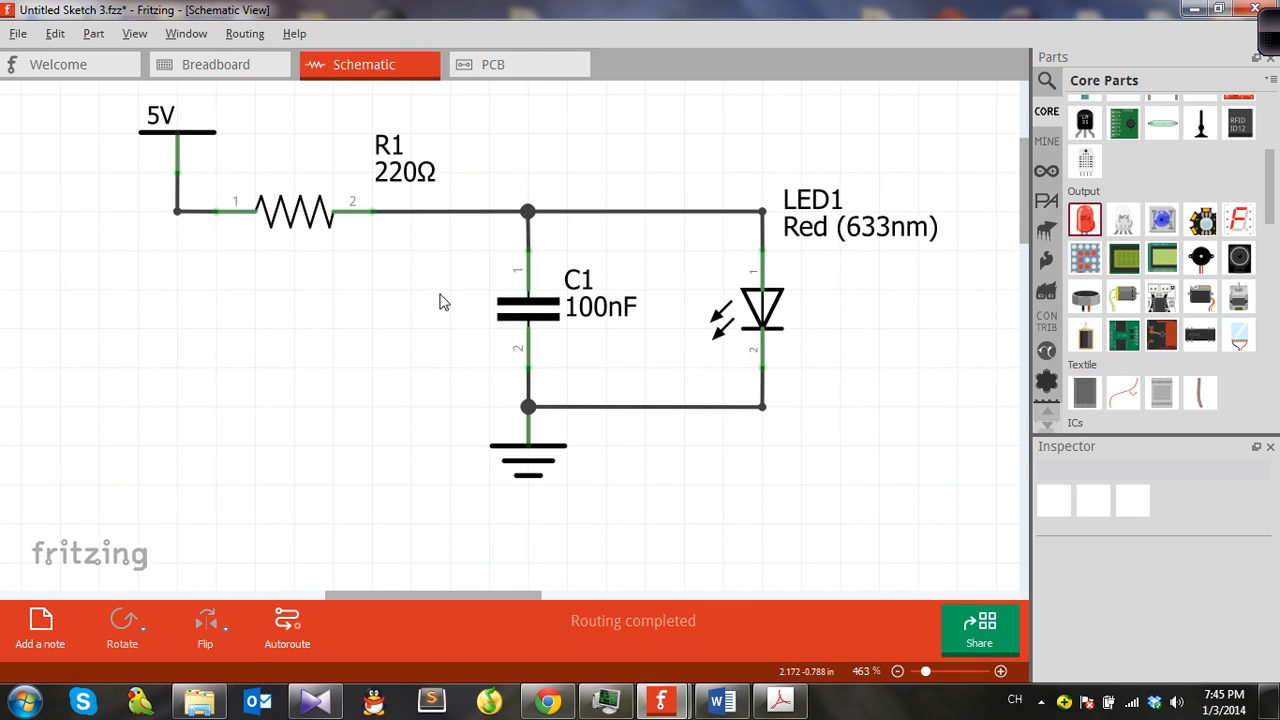
left_click_drag(436, 300, 436, 337)
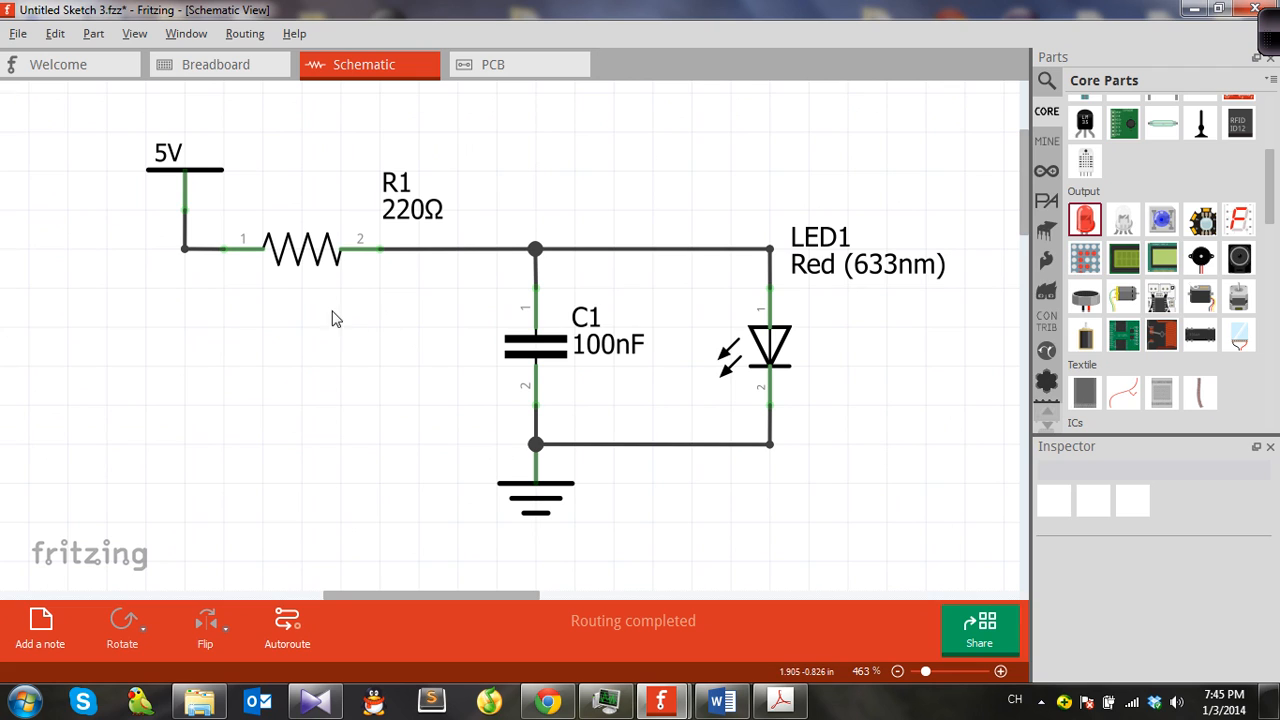
left_click(16, 36)
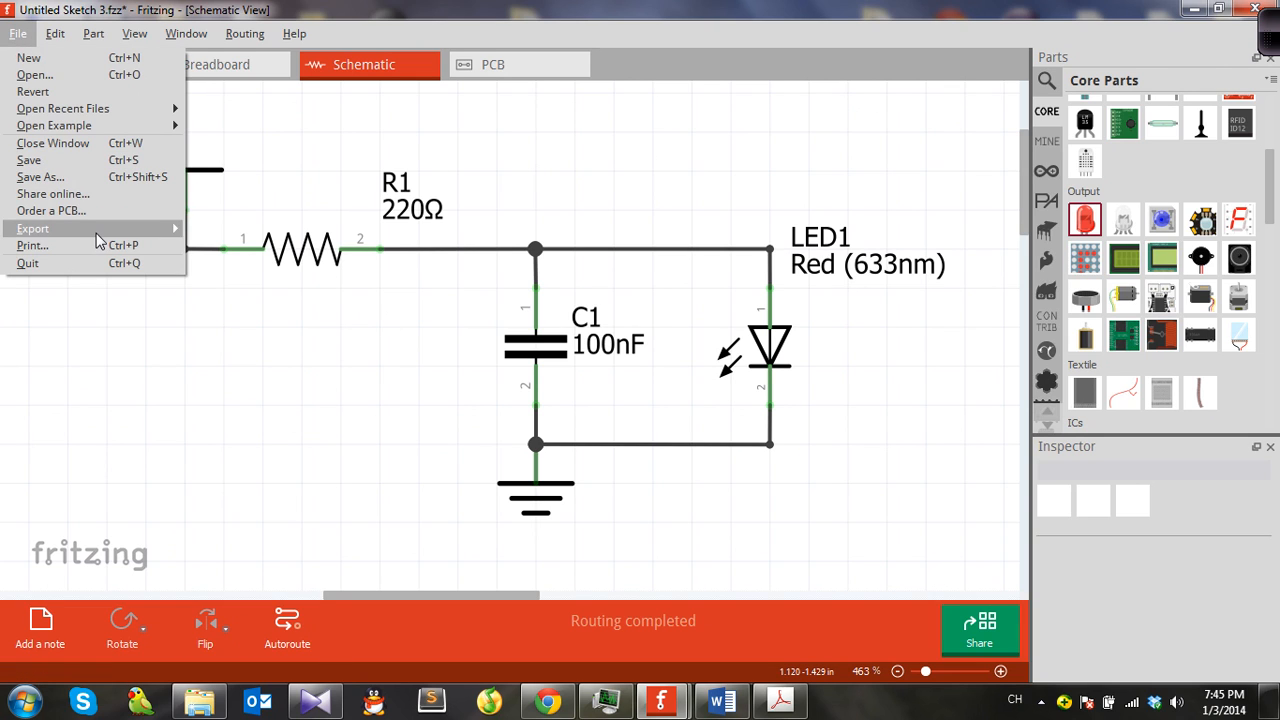
mouse_move(115, 230)
mouse_move(263, 238)
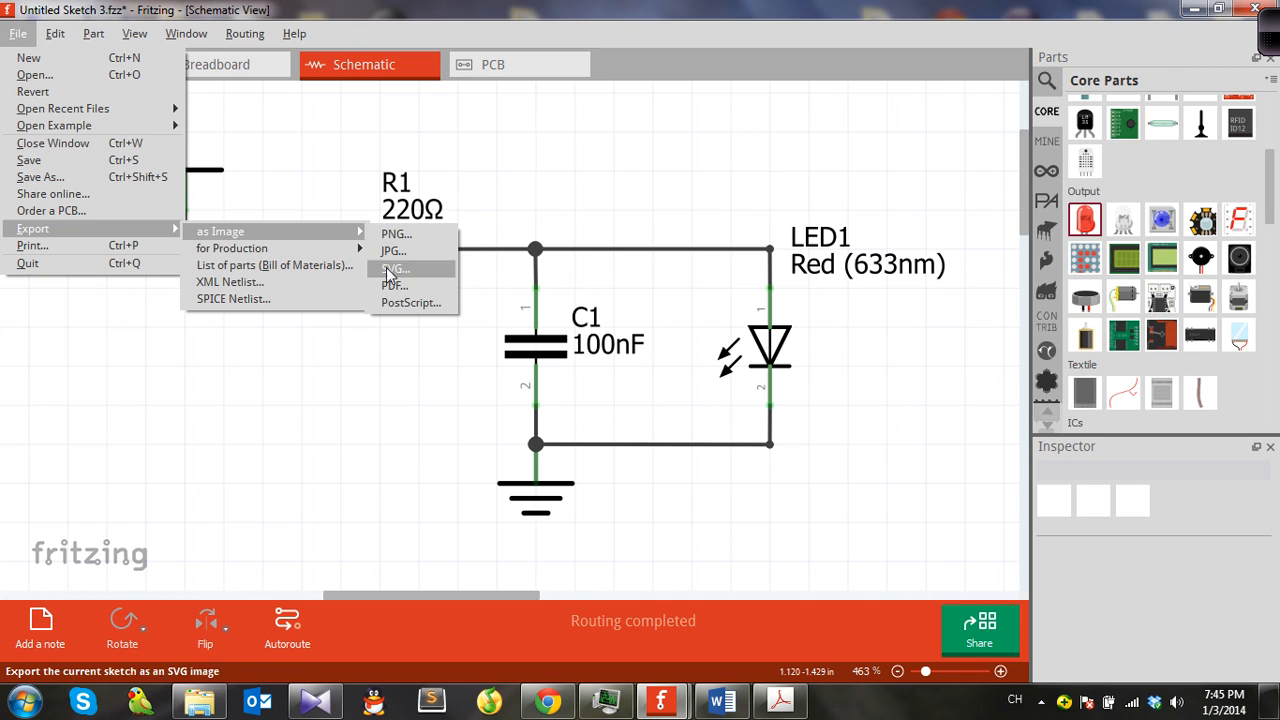
left_click(447, 421)
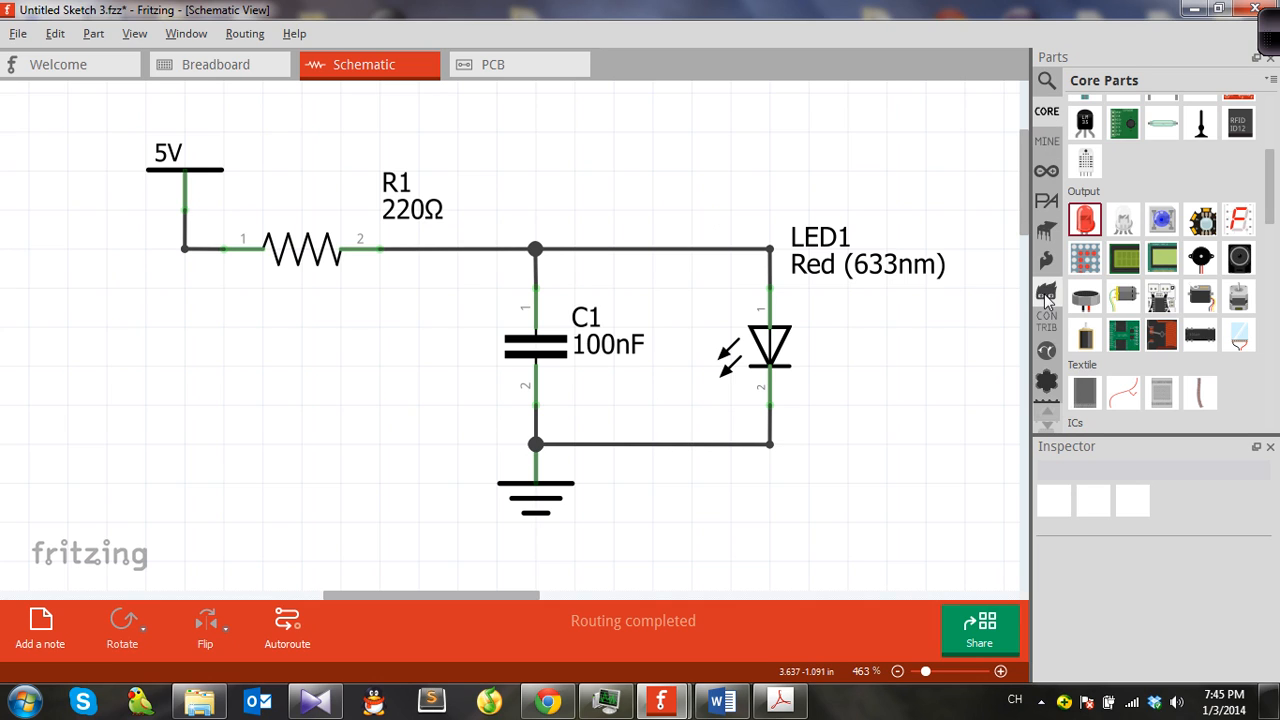
Place a generic IC from the core parts below resistor R1, left of capacitor C1, at location 1.500, -0.800.
left_click(1046, 141)
left_click(1046, 171)
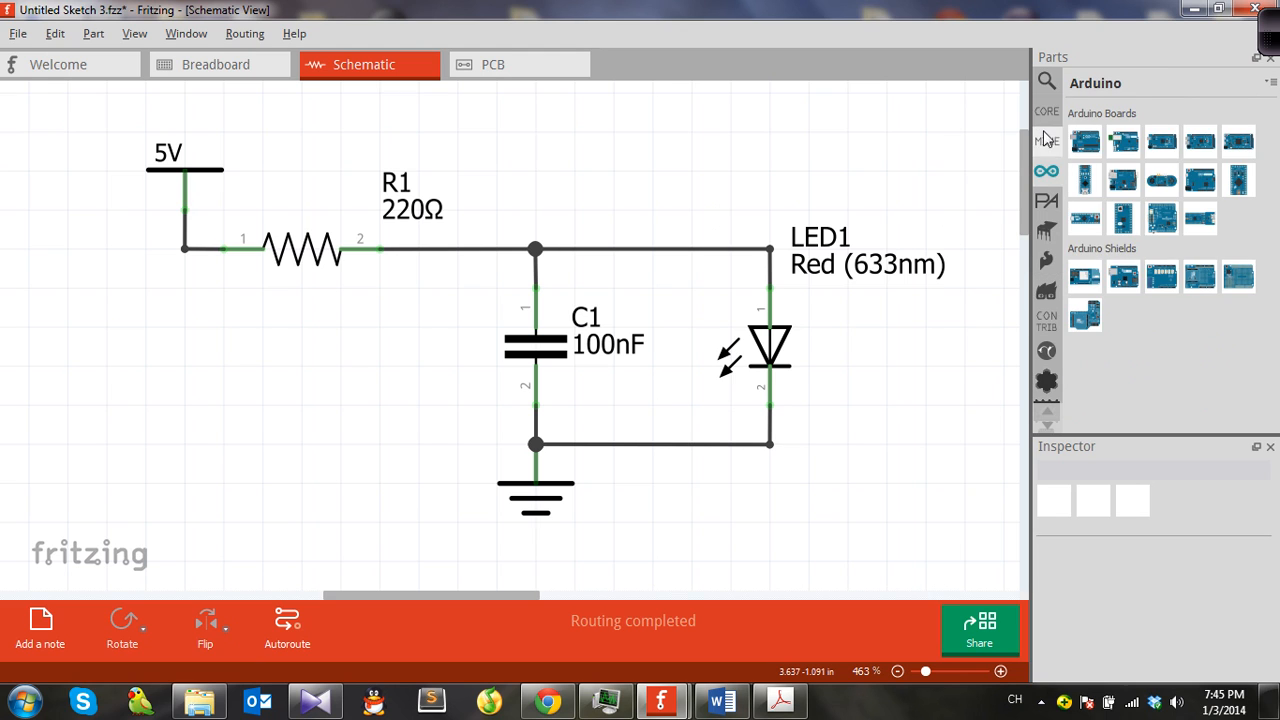
left_click(1046, 111)
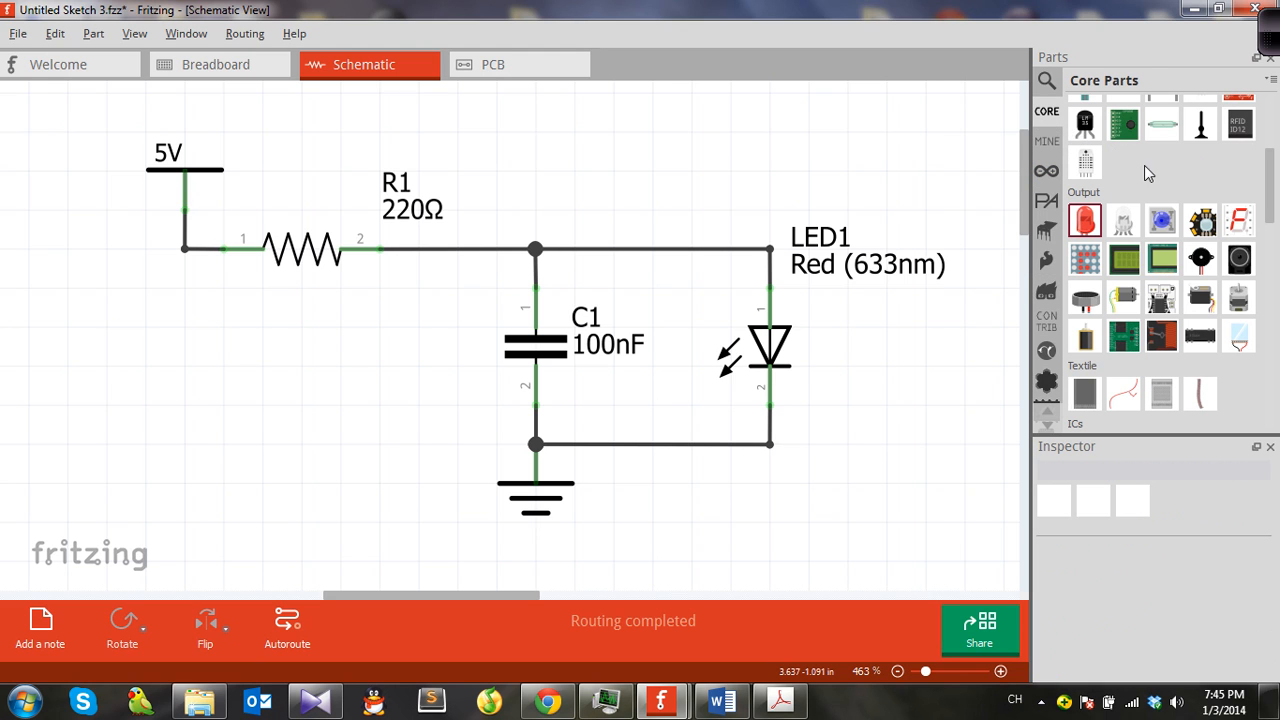
scroll(1150, 177, "up", 4)
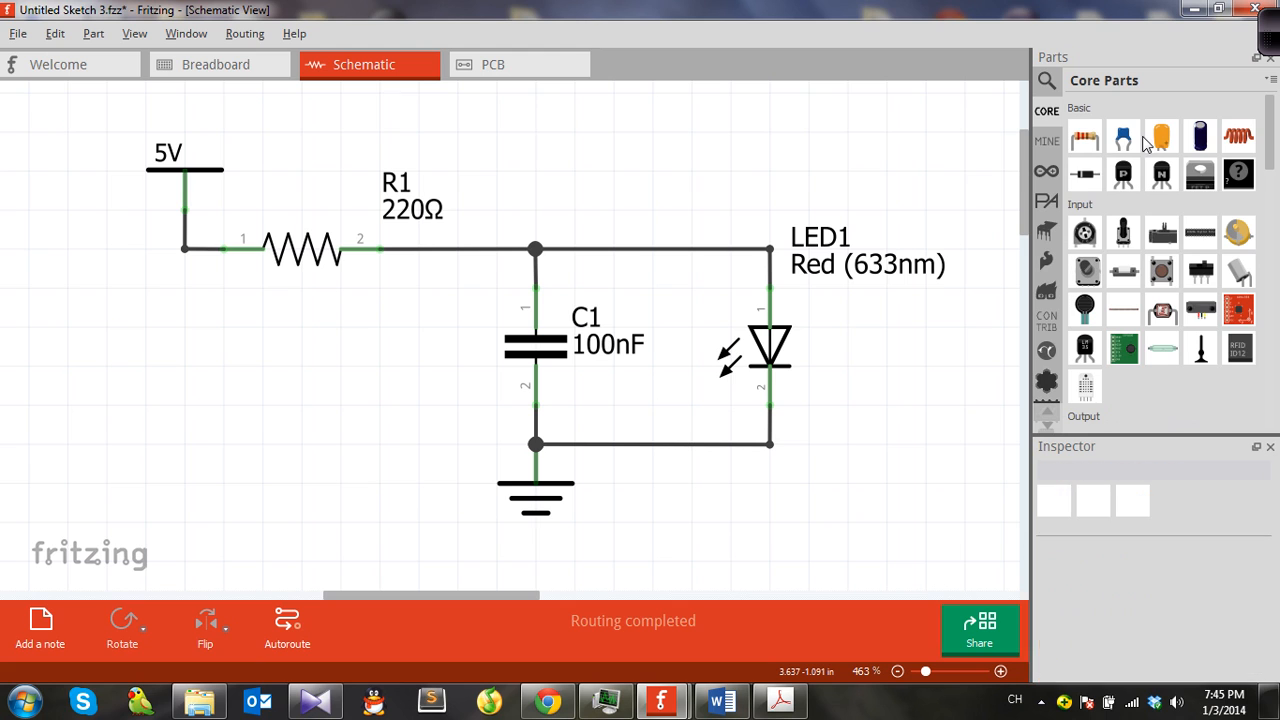
scroll(1160, 180, "down", 5)
scroll(1160, 188, "down", 1)
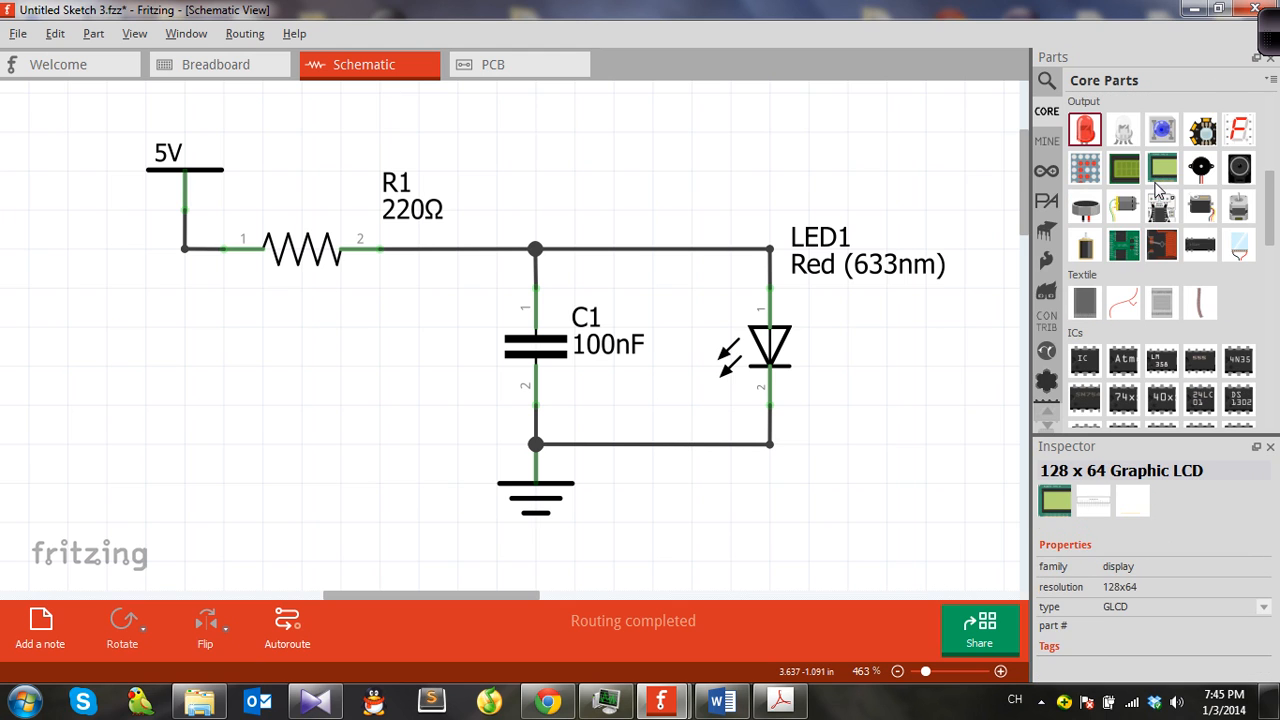
scroll(1158, 186, "down", 1)
left_click_drag(1093, 314, 286, 381)
scroll(277, 380, "down", 2)
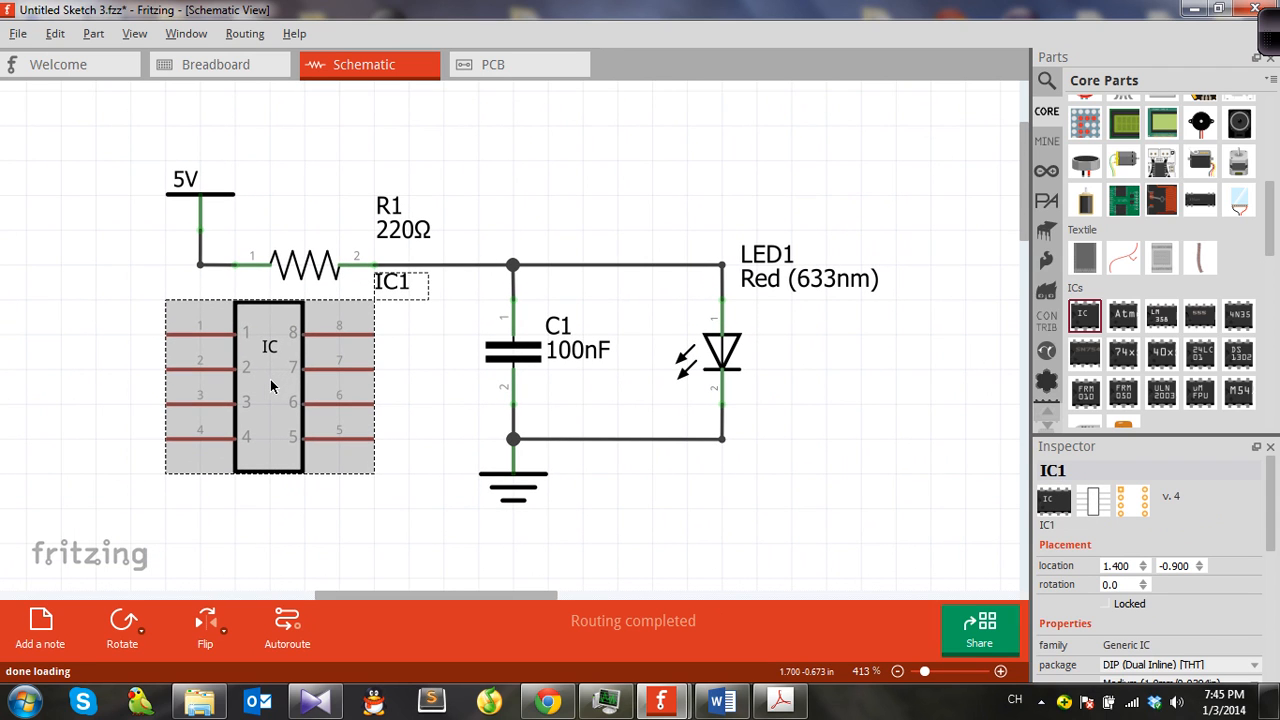
left_click_drag(280, 425, 286, 403)
left_click_drag(278, 402, 295, 402)
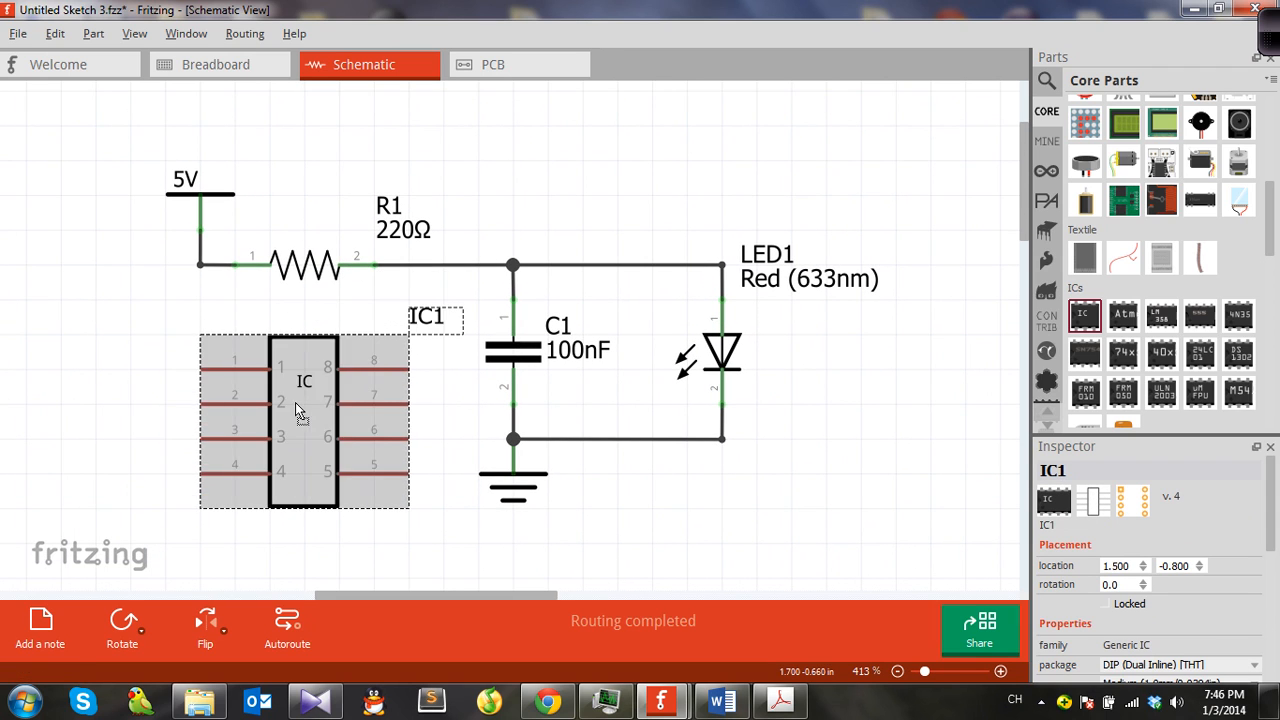